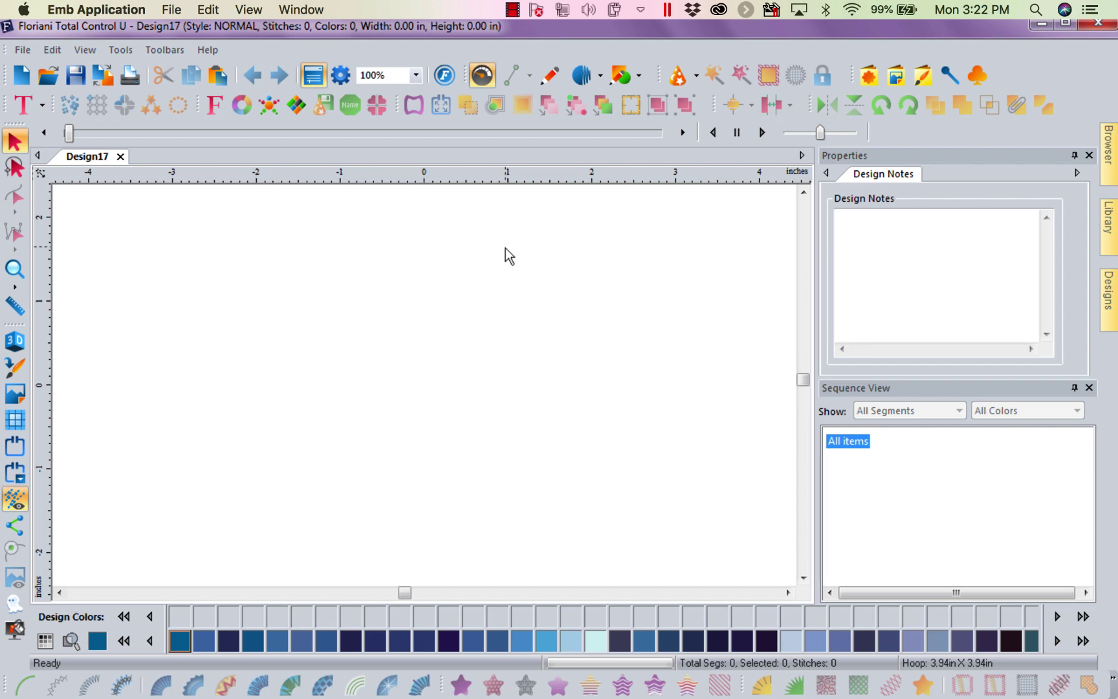
Step: Insert the Apple 002 custom shape as a filled pink apple, 3.15 × 3.42 in
{"action": "left_click", "coordinate": [870, 76]}
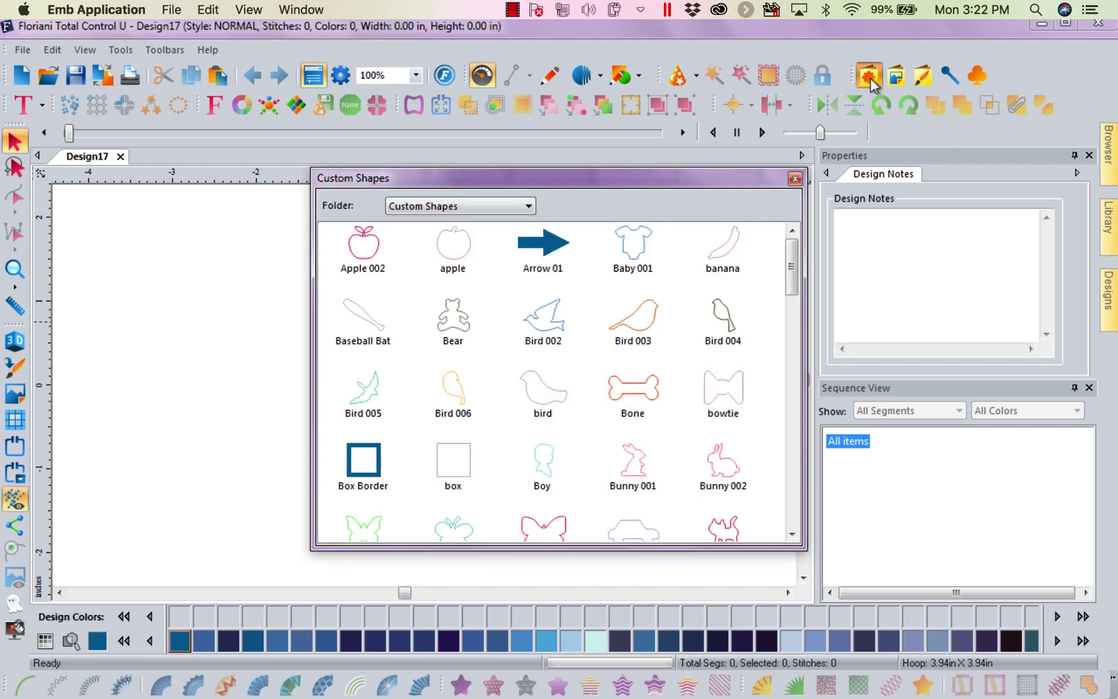
{"action": "double_click", "coordinate": [375, 244]}
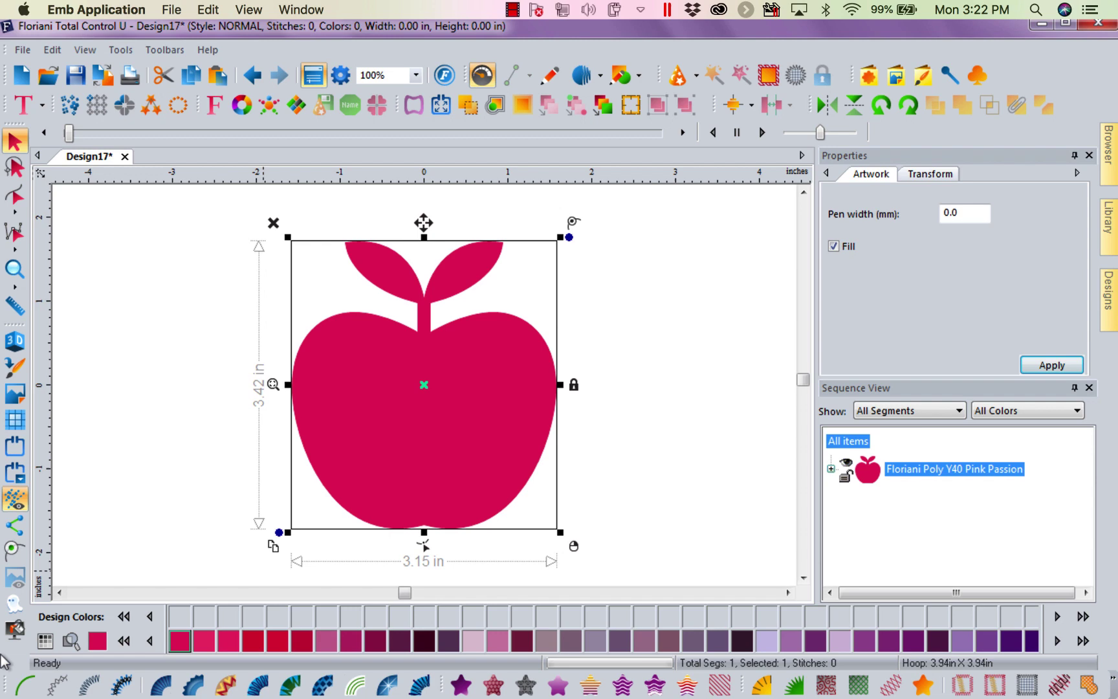
Step: Convert the apple into a satin appliqué outline with a 2 mm appliqué width
{"action": "left_click", "coordinate": [26, 685]}
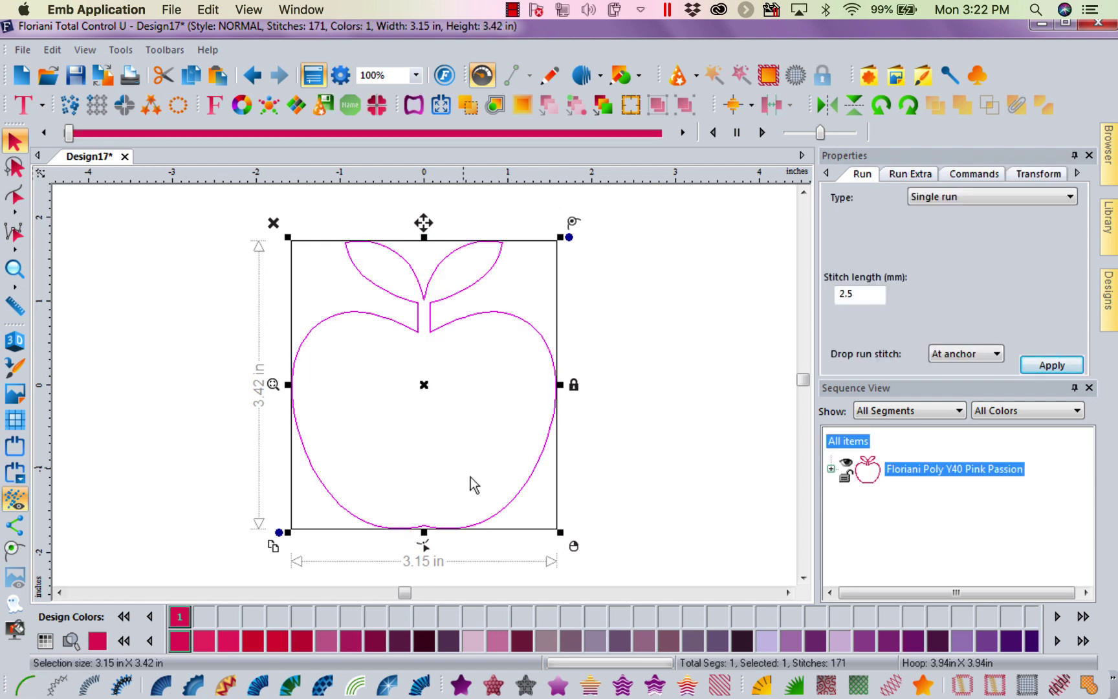
{"action": "left_click", "coordinate": [795, 687]}
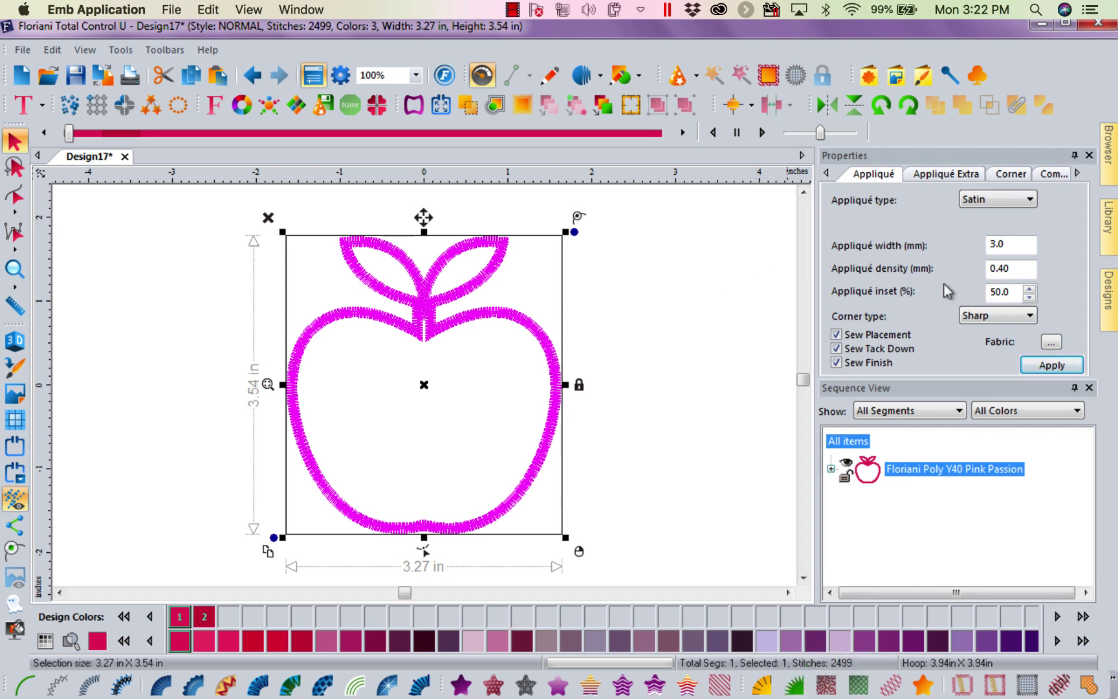
{"action": "double_click", "coordinate": [1007, 246]}
{"action": "type", "text": "2"}
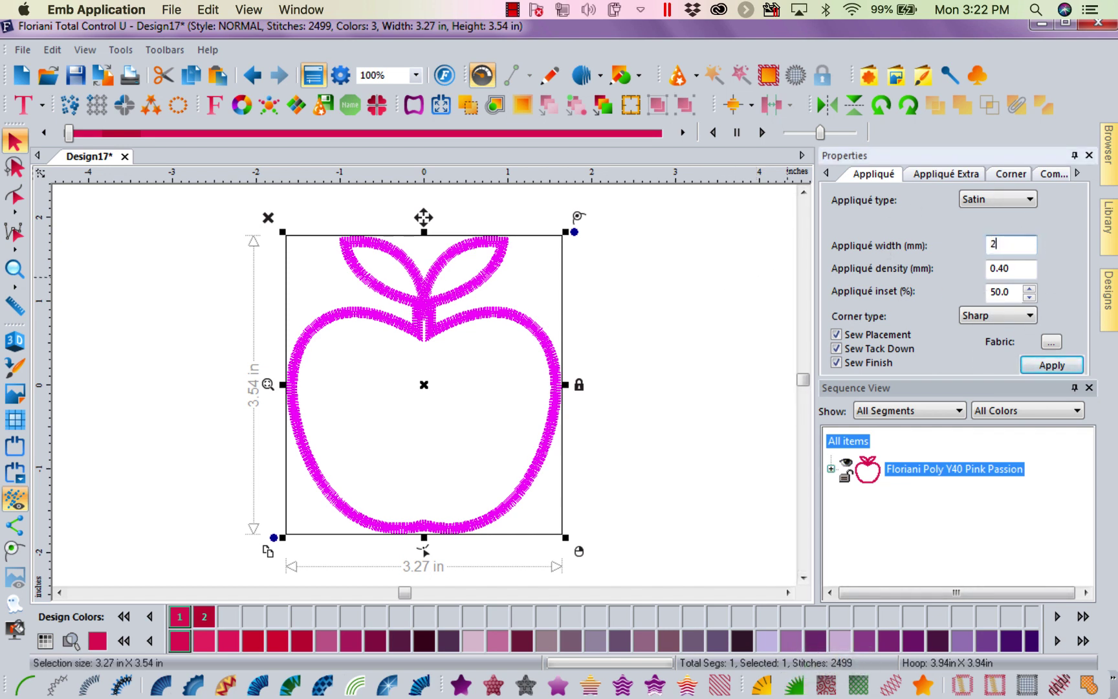
{"action": "left_click", "coordinate": [1052, 366]}
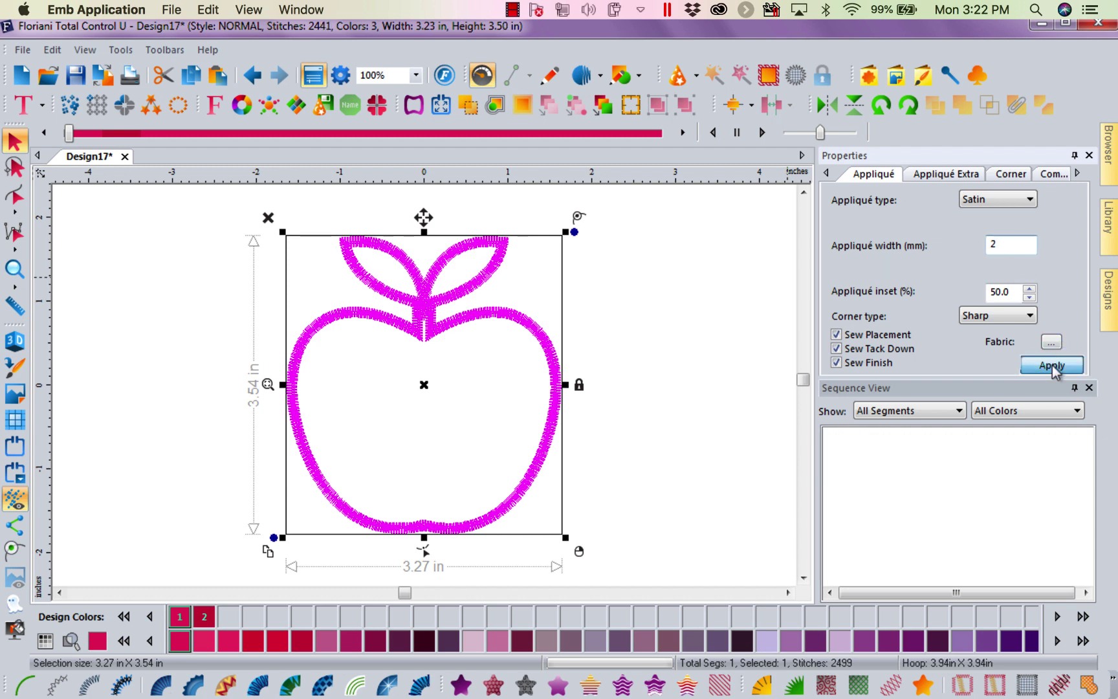
{"action": "left_click", "coordinate": [644, 317]}
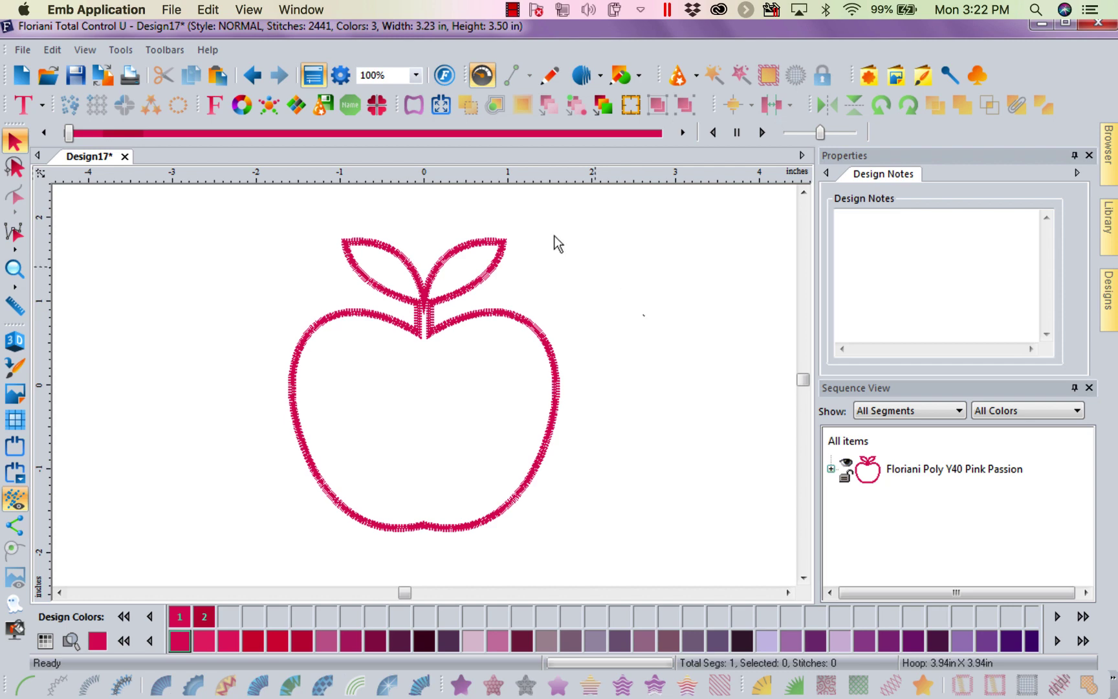
Step: Undo the stitching back to the filled pink apple, then select it
{"action": "left_click", "coordinate": [259, 79]}
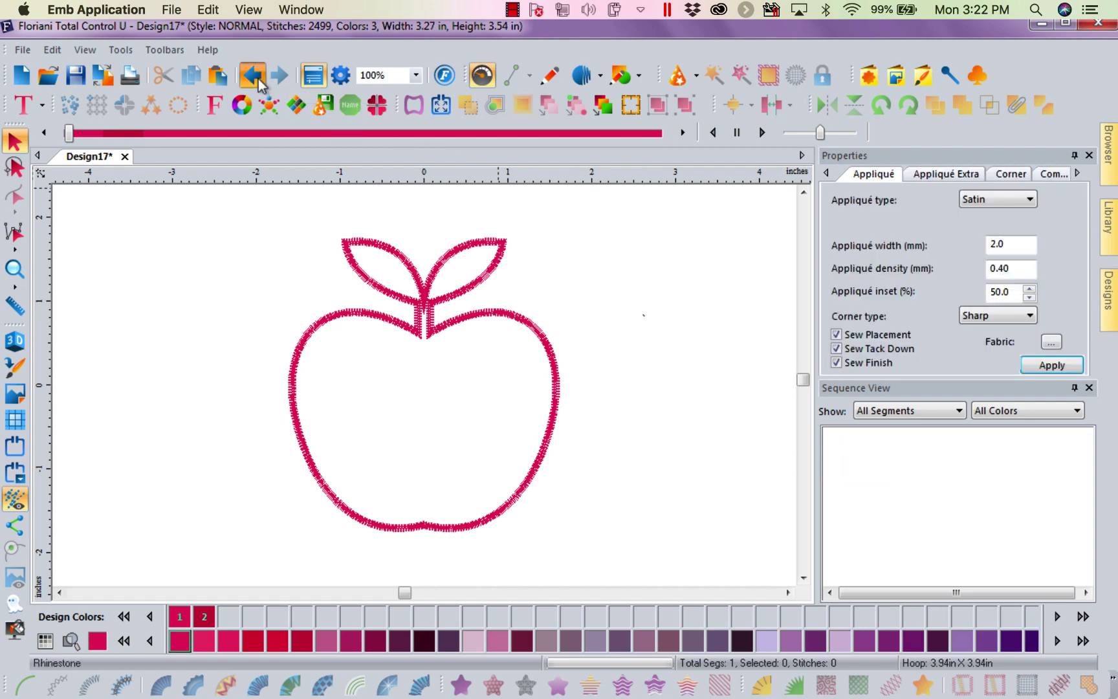
{"action": "left_click", "coordinate": [259, 79]}
{"action": "left_click", "coordinate": [259, 79]}
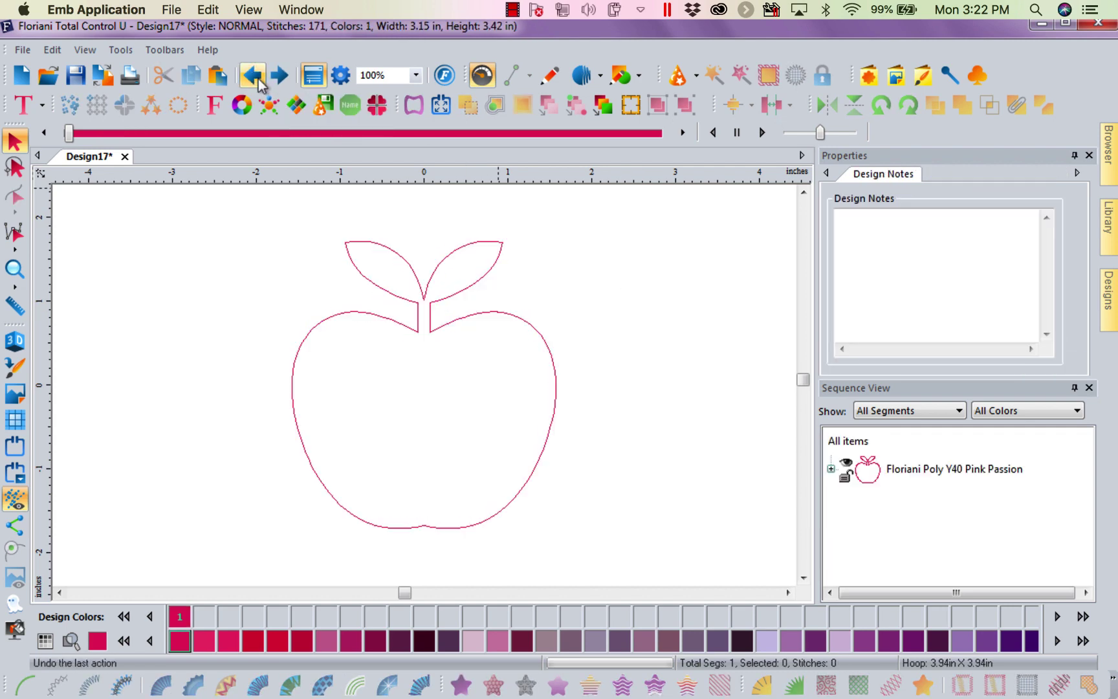
{"action": "left_click", "coordinate": [259, 79]}
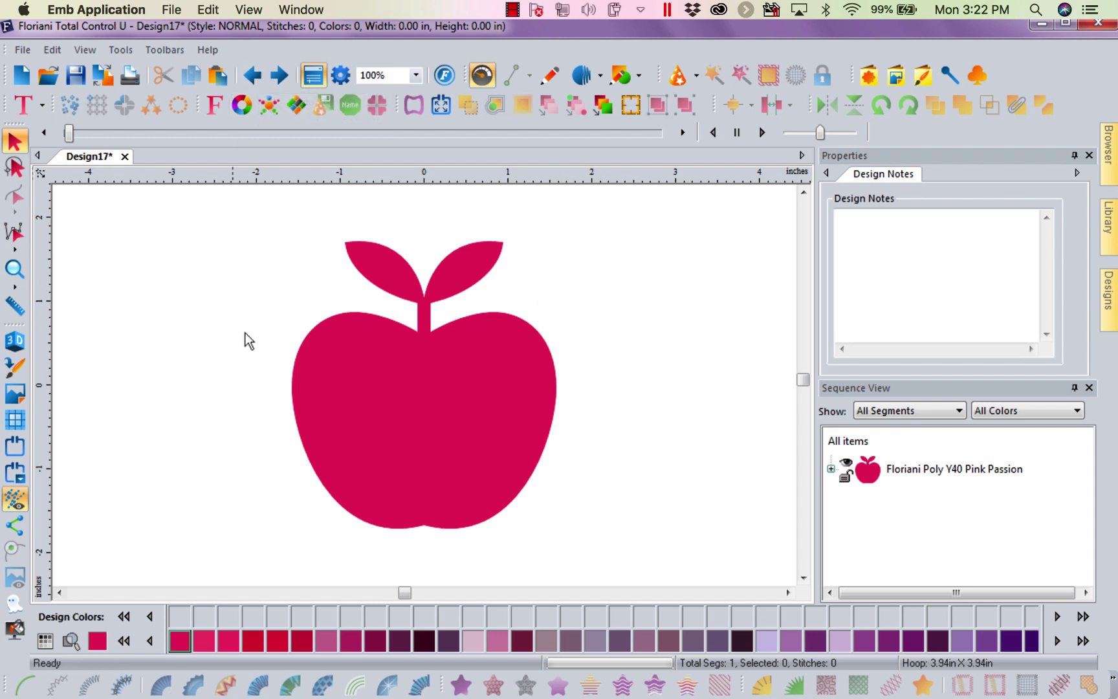
{"action": "left_click", "coordinate": [397, 369]}
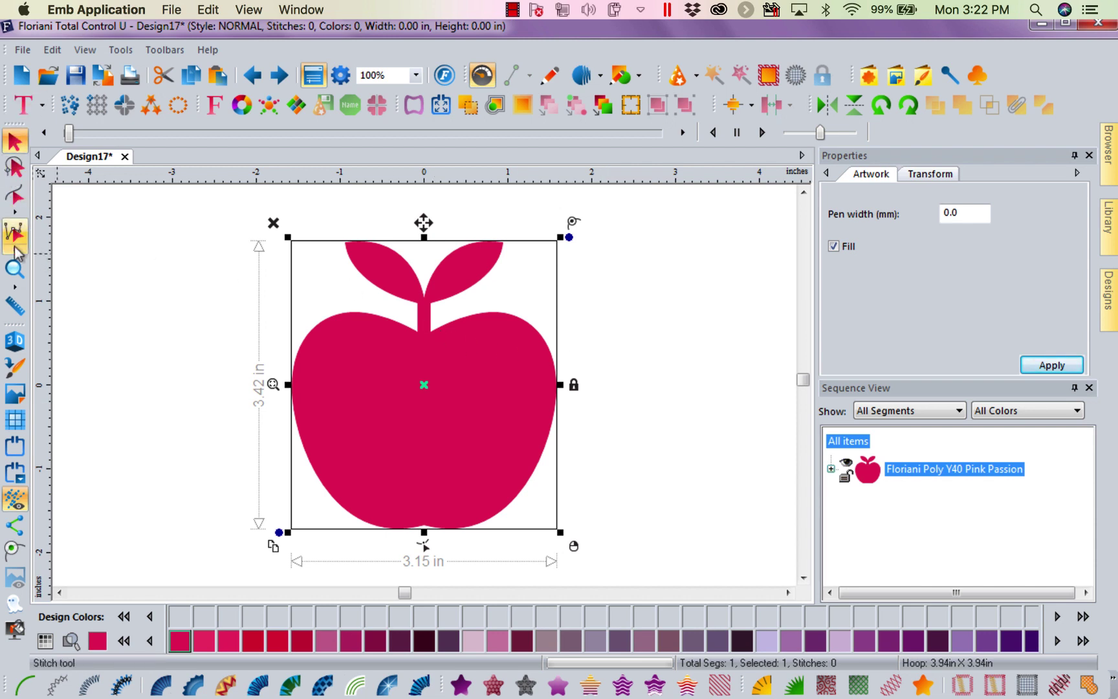
Step: Edit the apple's outline nodes, trial-drag the left side, then undo the reshape
{"action": "left_click", "coordinate": [19, 216]}
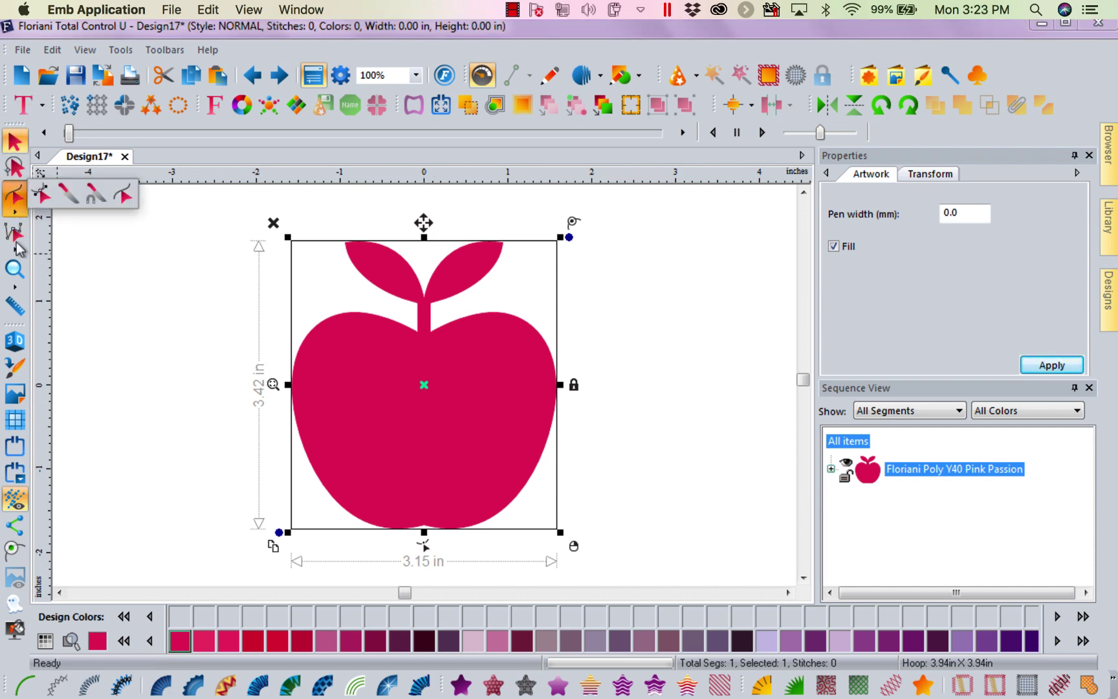
{"action": "left_click", "coordinate": [43, 196]}
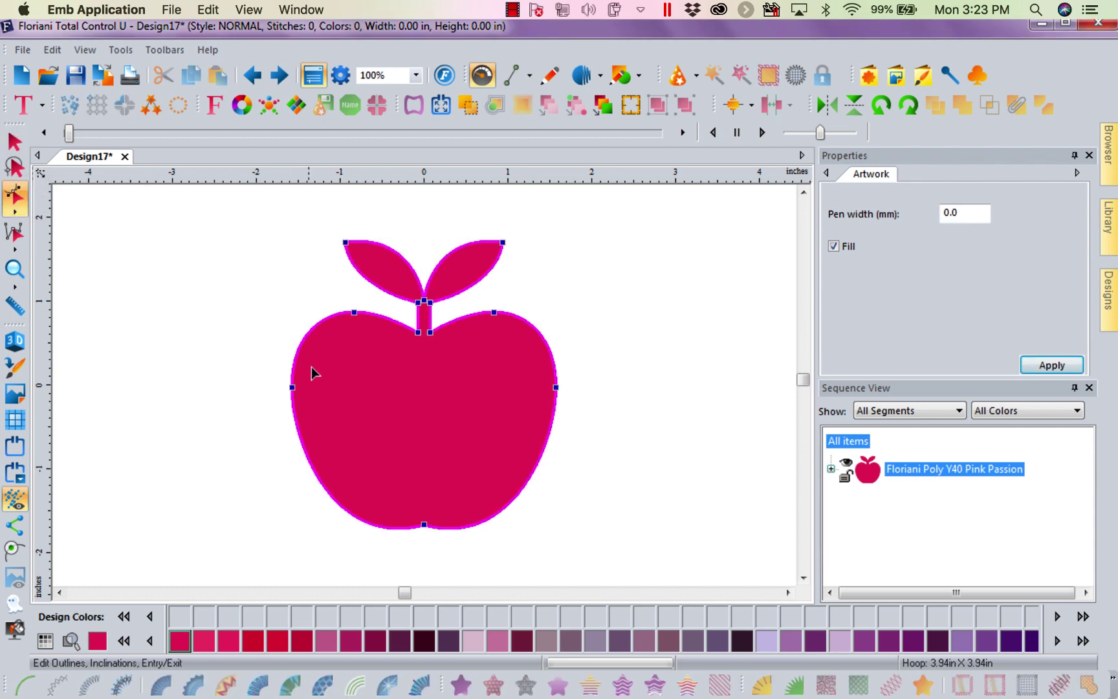
{"action": "left_click_drag", "start_coordinate": [297, 389], "coordinate": [255, 383]}
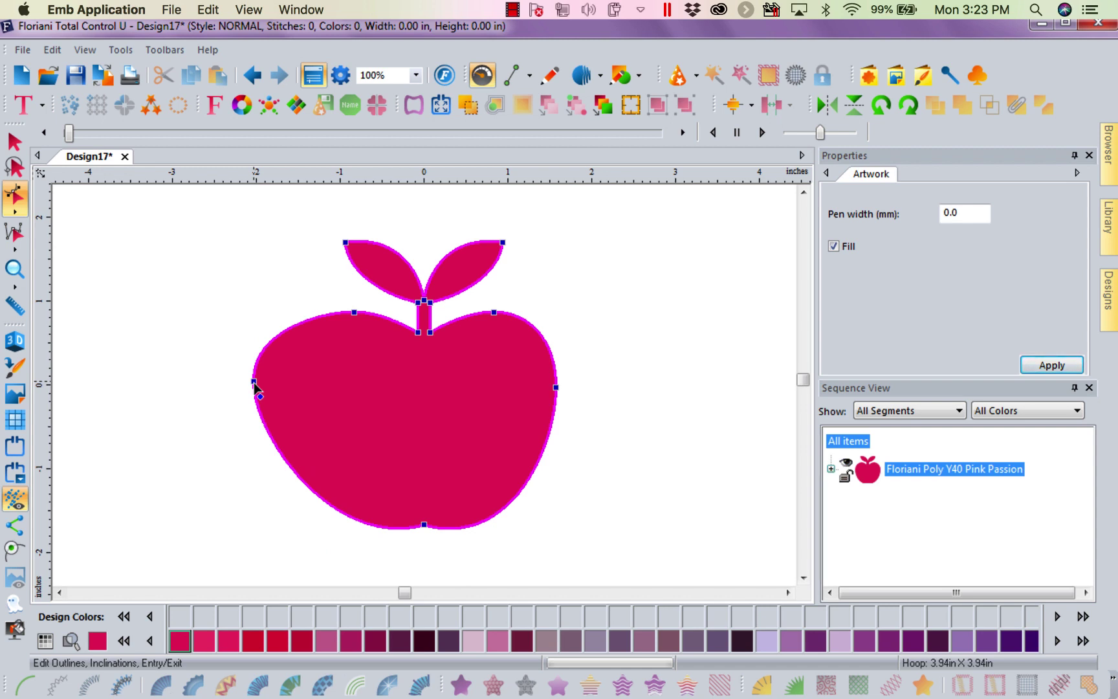
{"action": "left_click", "coordinate": [252, 75]}
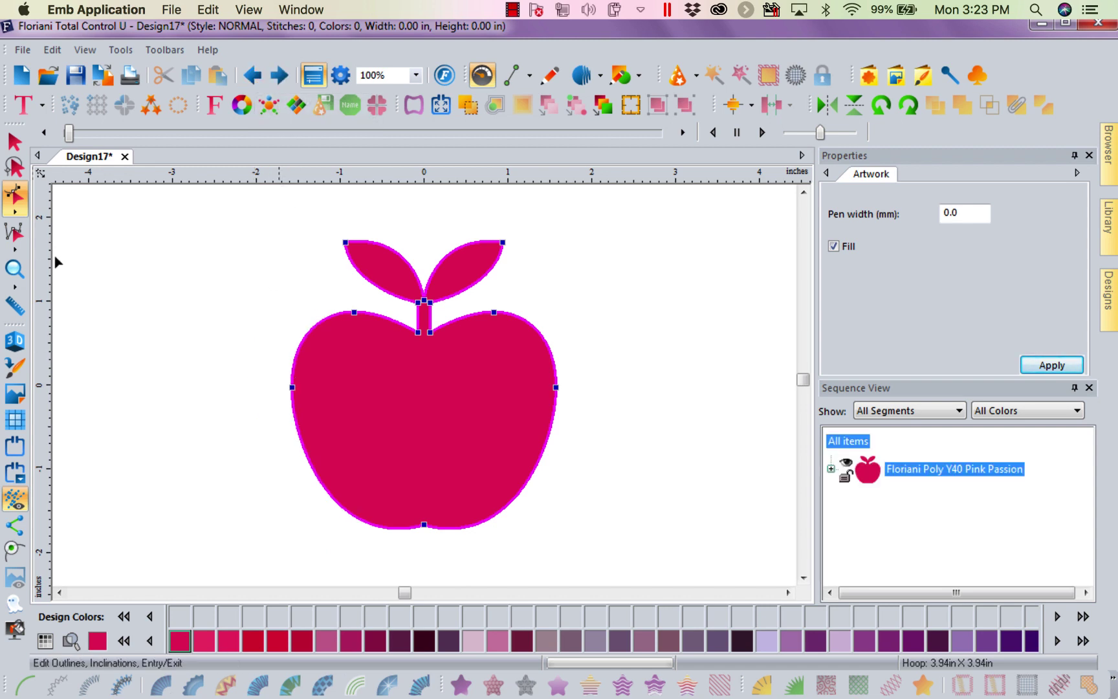
{"action": "left_click", "coordinate": [17, 214]}
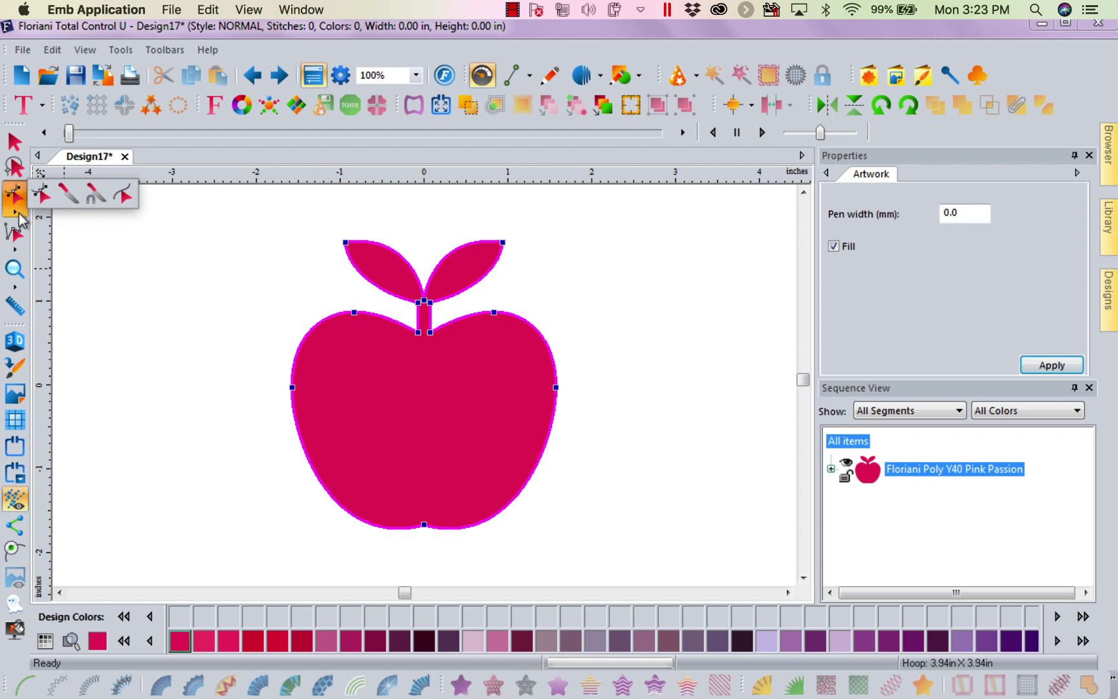
Step: Slice the apple across the stem and lift the separated leaves upward
{"action": "left_click", "coordinate": [69, 197]}
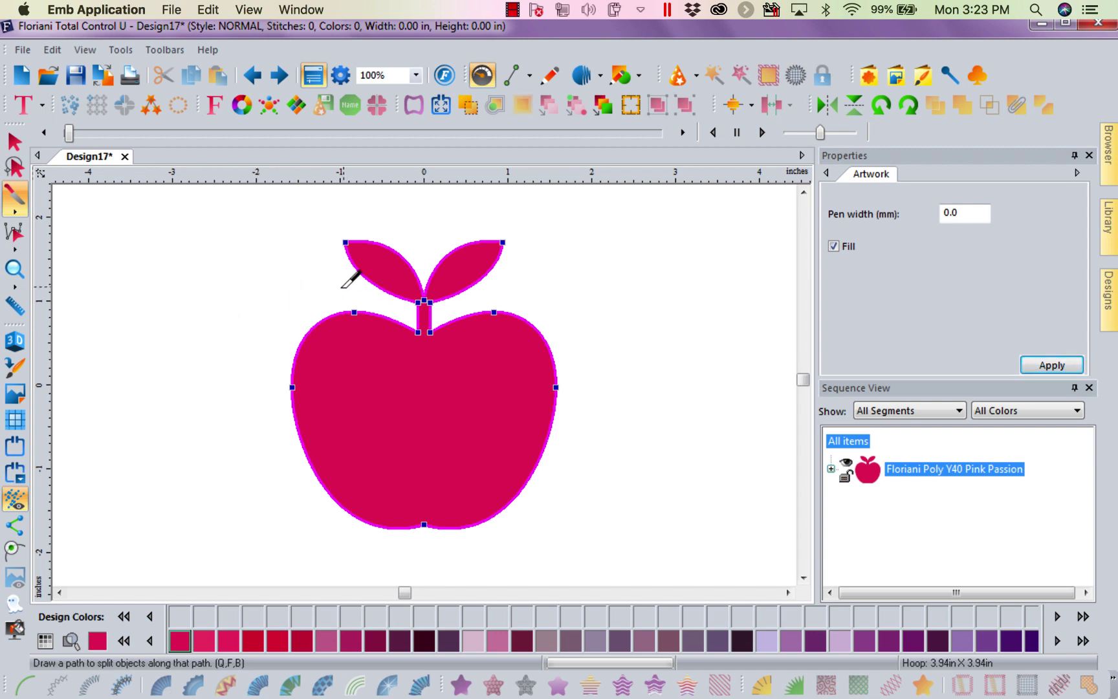
{"action": "left_click", "coordinate": [448, 312]}
{"action": "key", "text": "Return"}
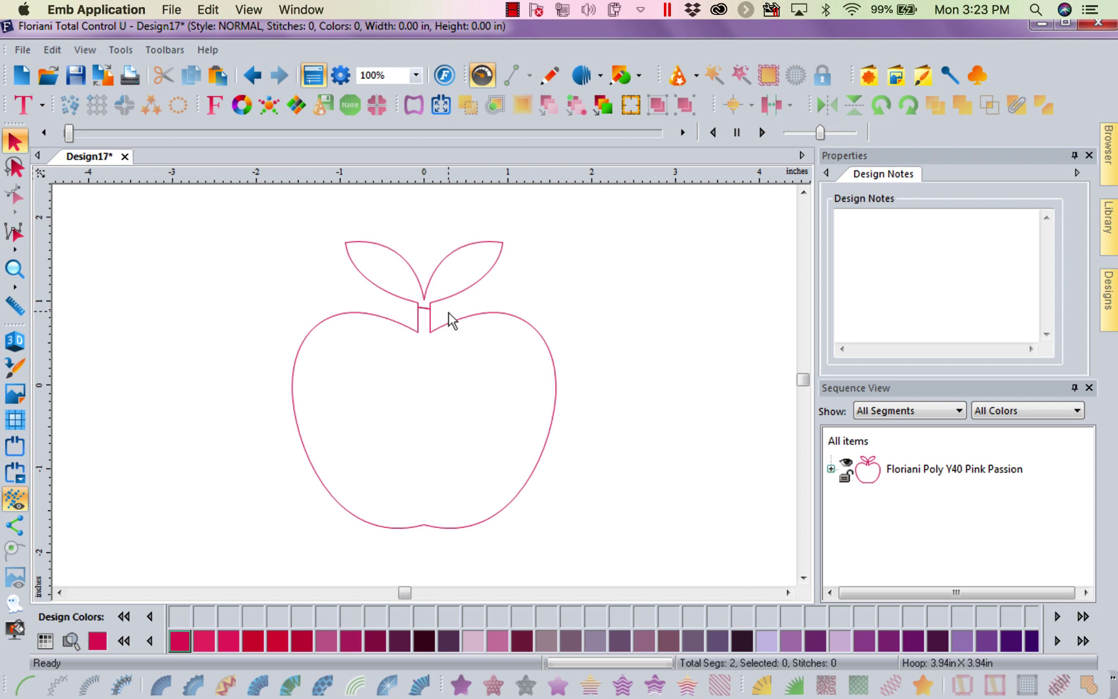
{"action": "left_click", "coordinate": [452, 256]}
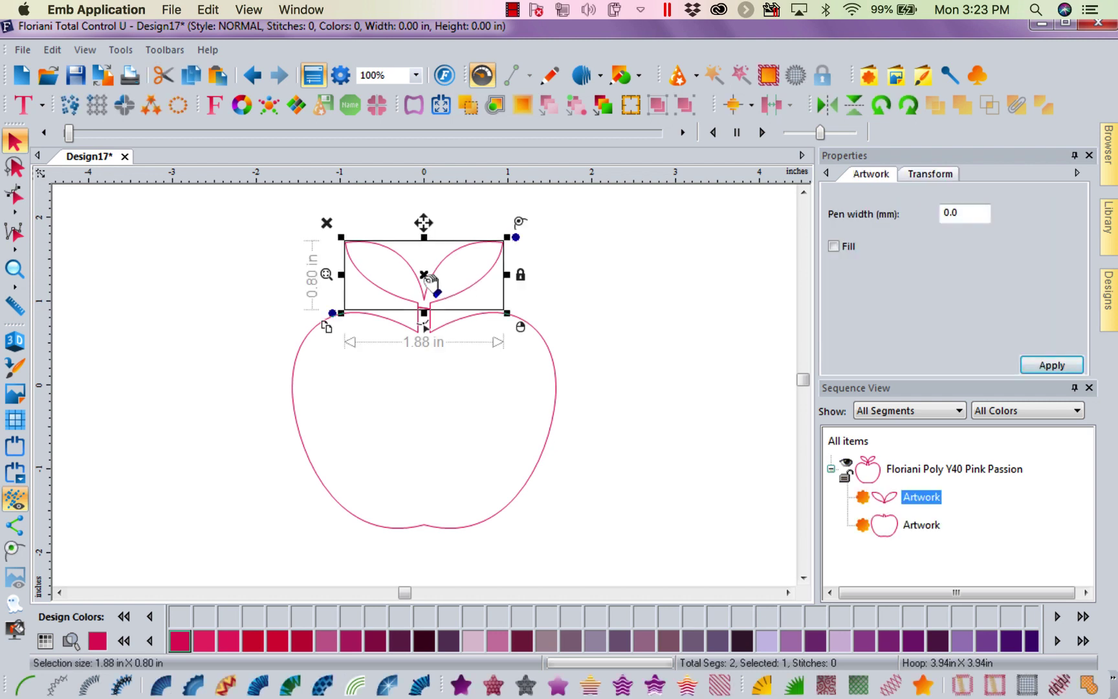
{"action": "left_click_drag", "start_coordinate": [429, 282], "coordinate": [430, 250]}
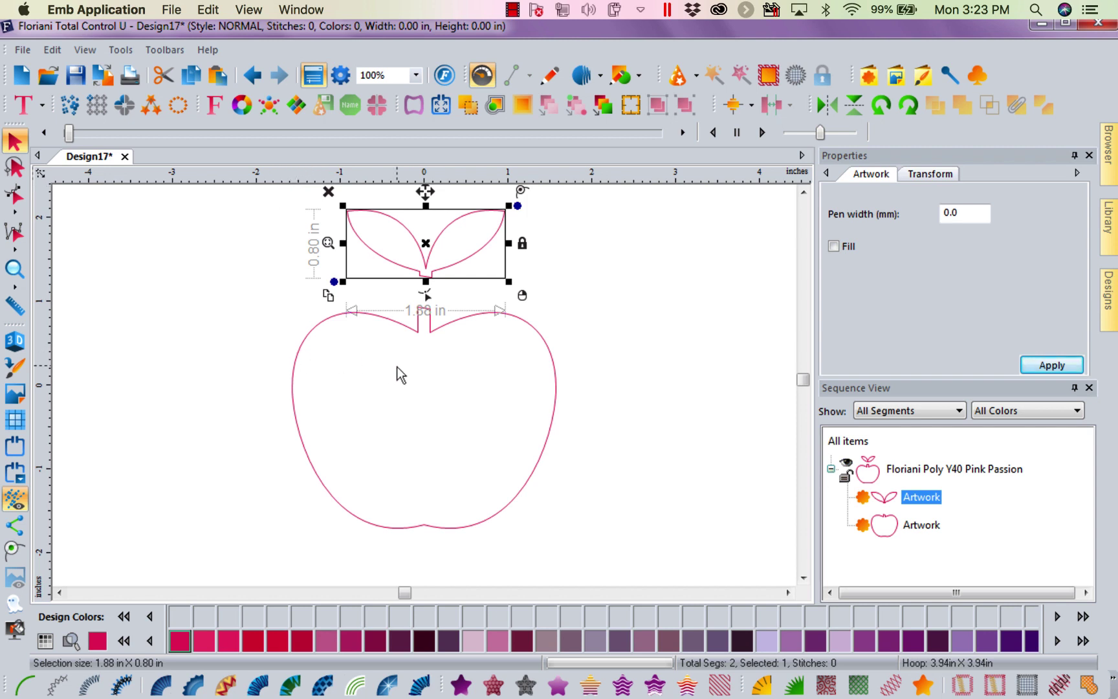
Step: Undo the leaf move and the slice to restore the whole apple
{"action": "left_click", "coordinate": [252, 76]}
{"action": "left_click", "coordinate": [252, 76]}
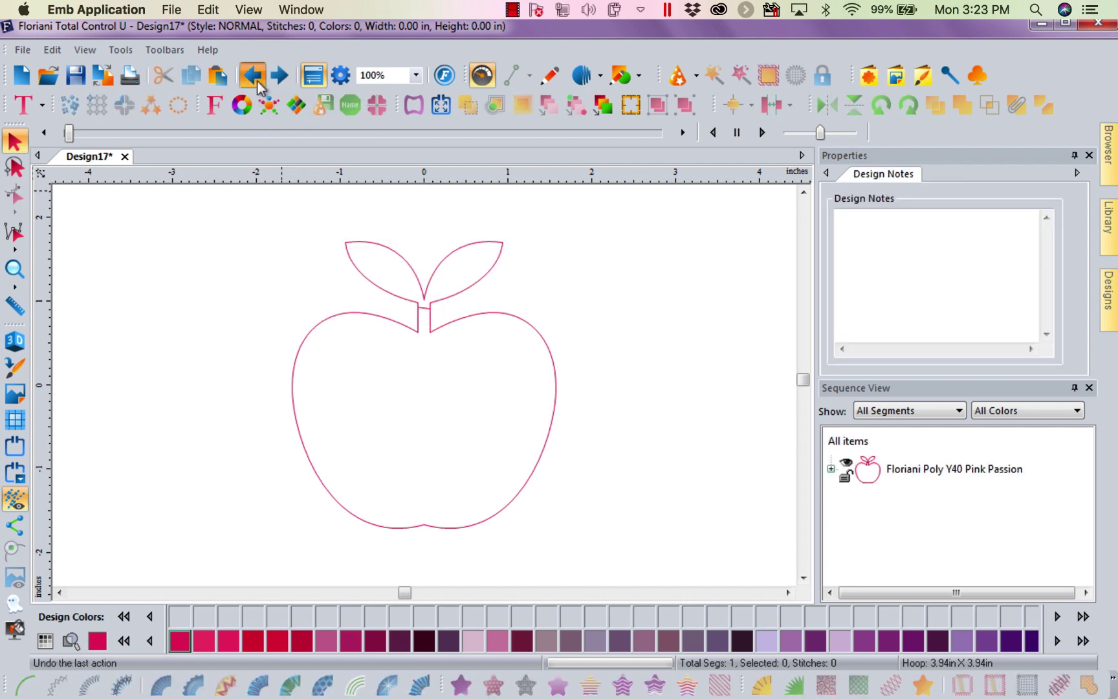
{"action": "left_click", "coordinate": [253, 76]}
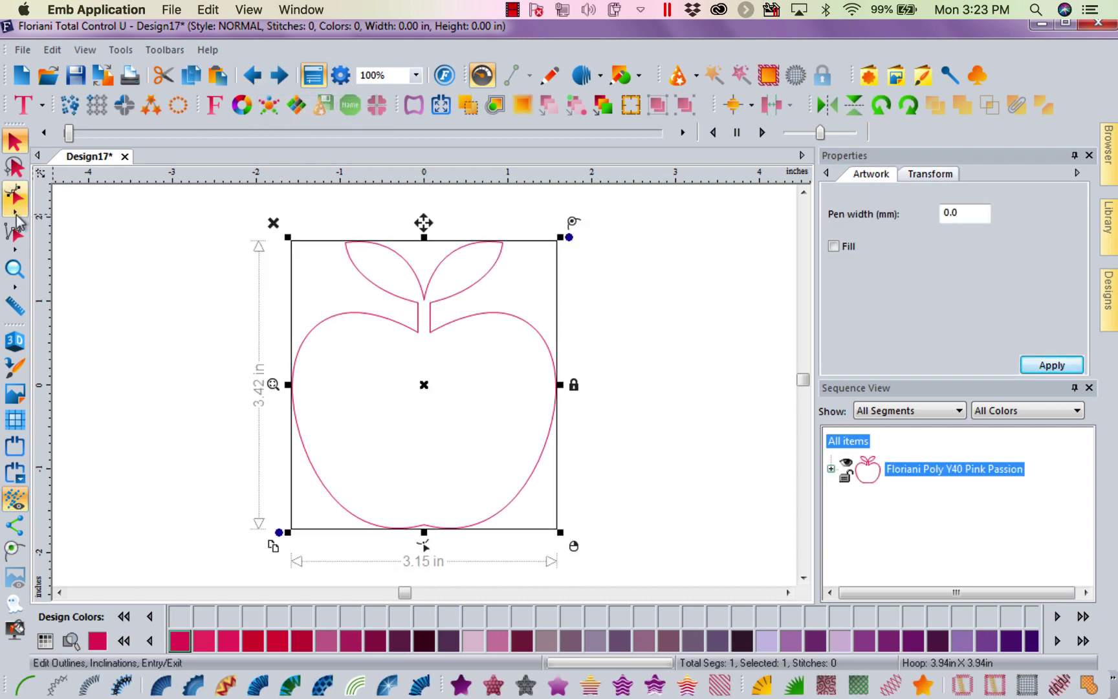
Step: Split the leaves-and-stem from the apple body at two stem points using Object Slice, then lift it
{"action": "left_click", "coordinate": [15, 195]}
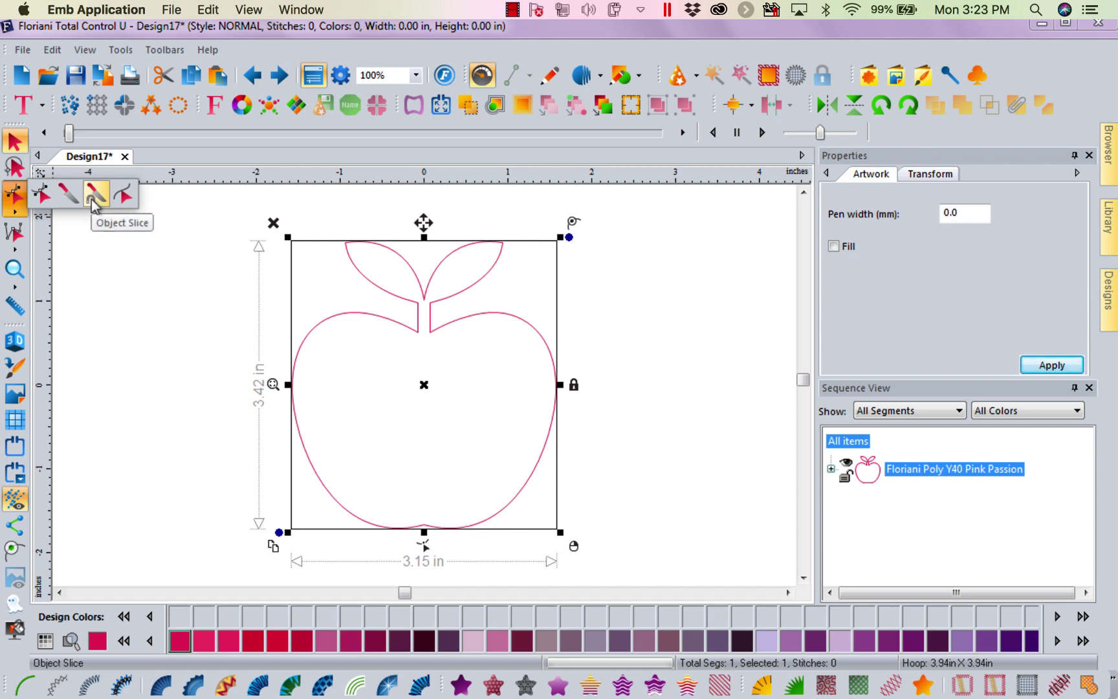
{"action": "left_click", "coordinate": [95, 194]}
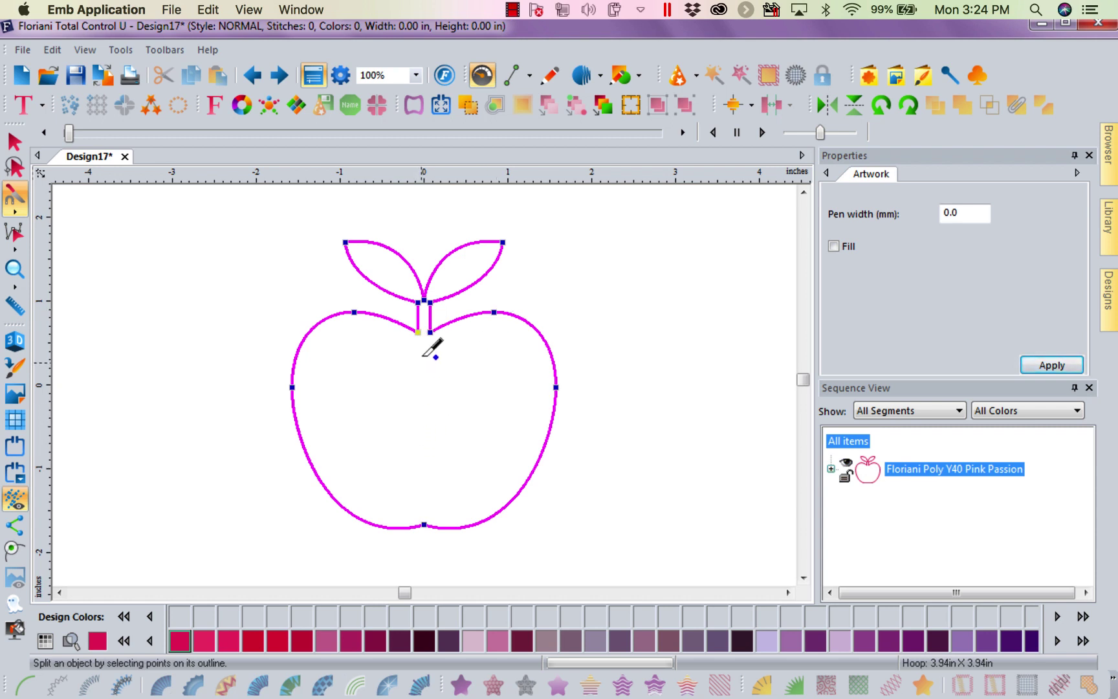
{"action": "left_click", "coordinate": [418, 333]}
{"action": "left_click", "coordinate": [435, 333]}
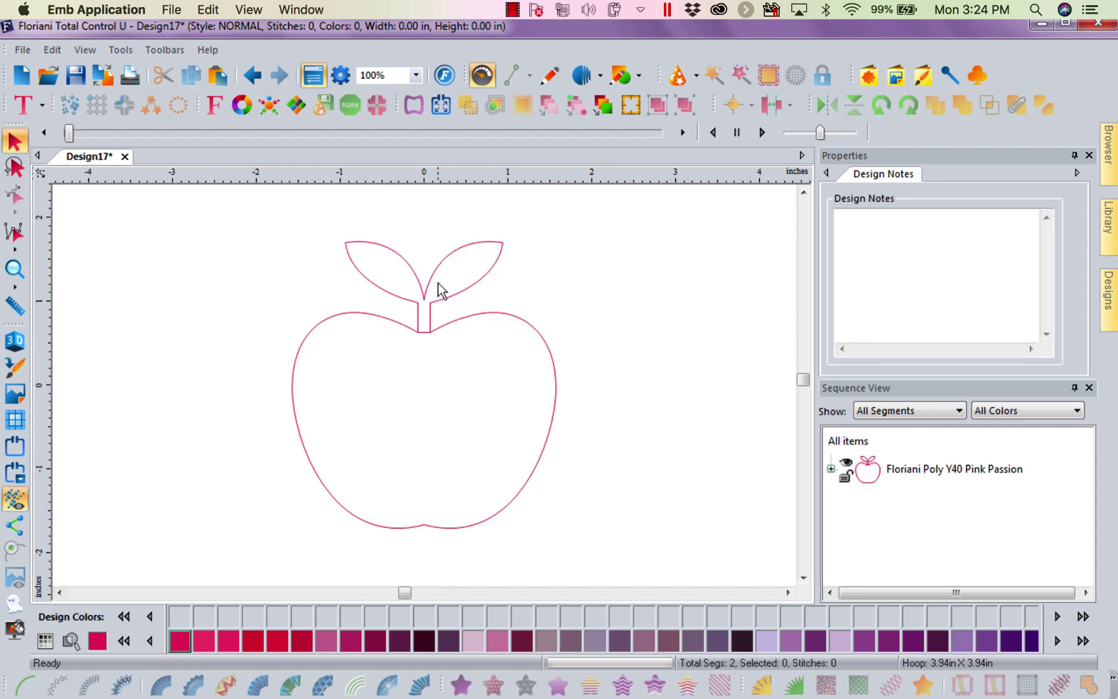
{"action": "left_click_drag", "start_coordinate": [433, 283], "coordinate": [439, 249]}
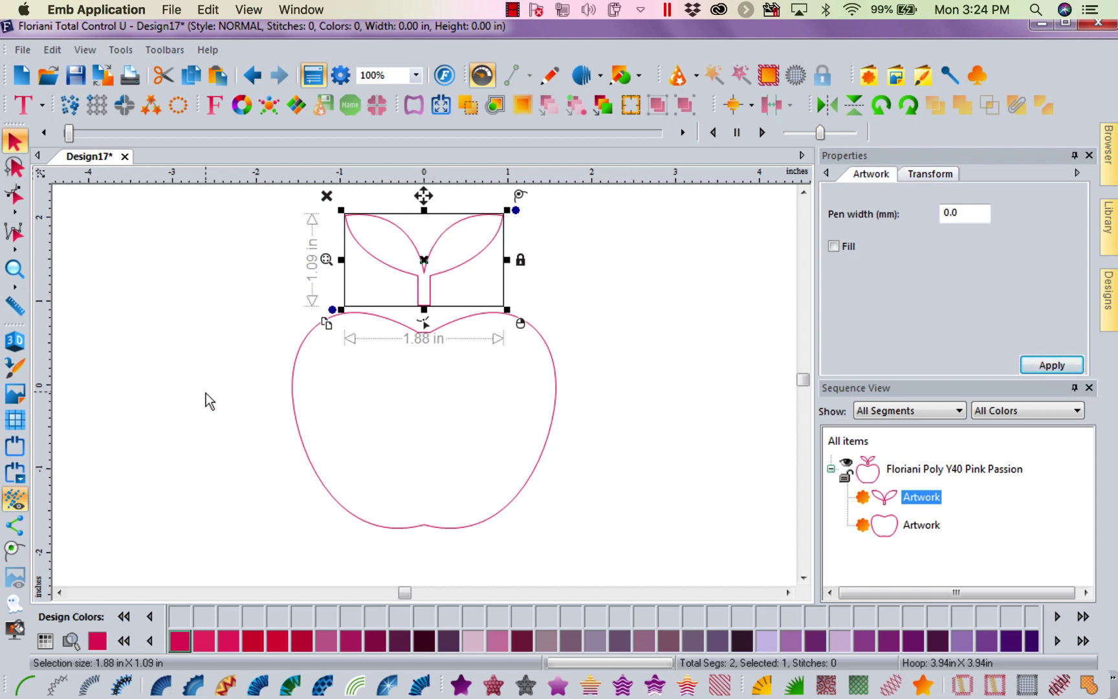
Step: Color the leaves and stem with Floriani Poly 233 Irish Green thread
{"action": "left_click", "coordinate": [73, 640]}
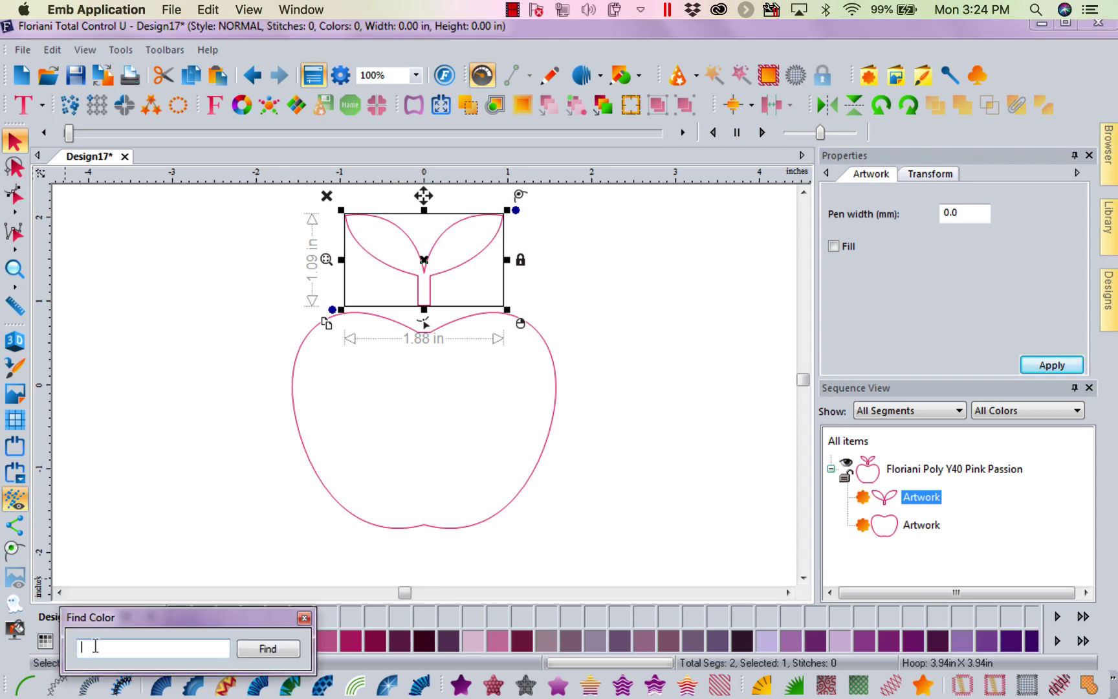
{"action": "type", "text": "233"}
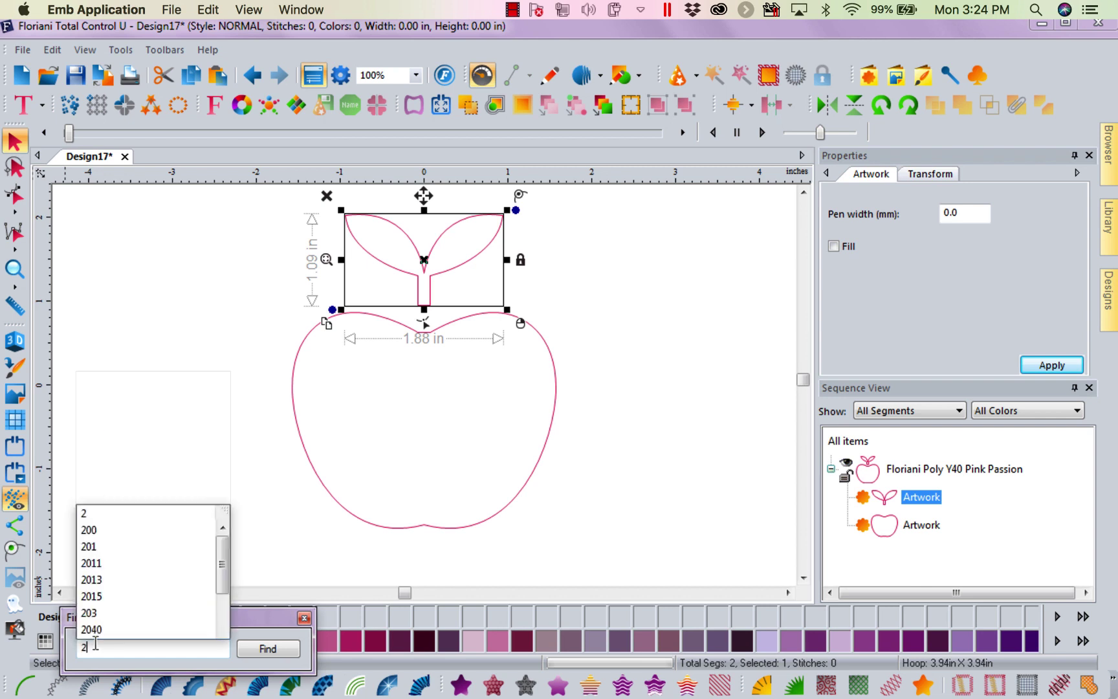
{"action": "left_click", "coordinate": [267, 650]}
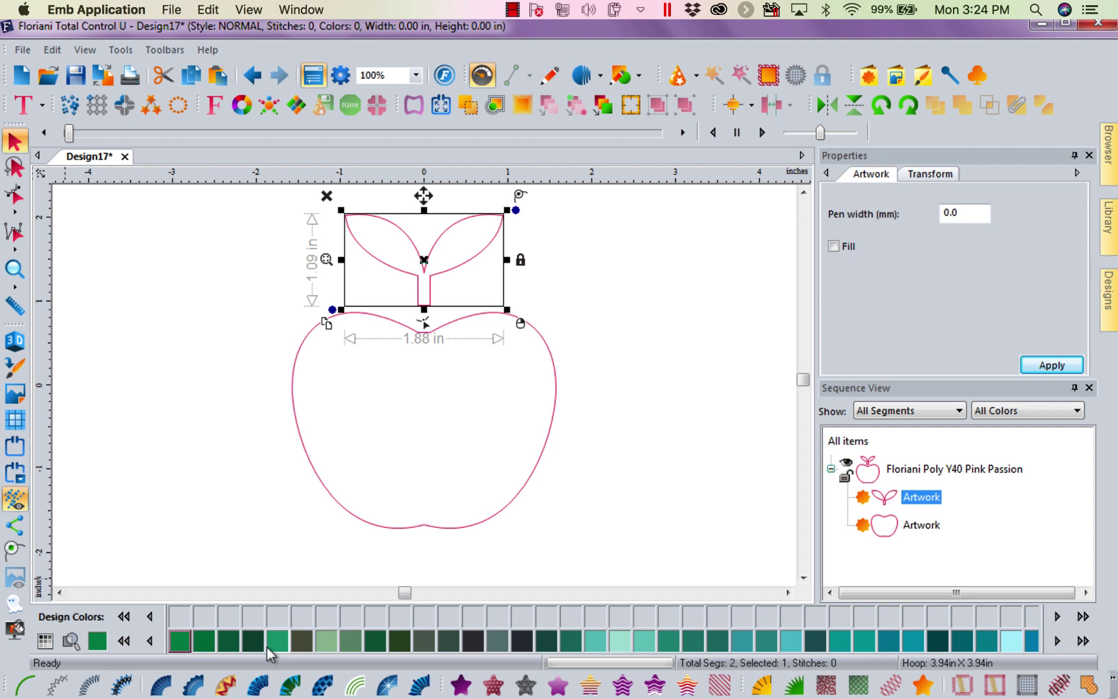
{"action": "left_click", "coordinate": [180, 642]}
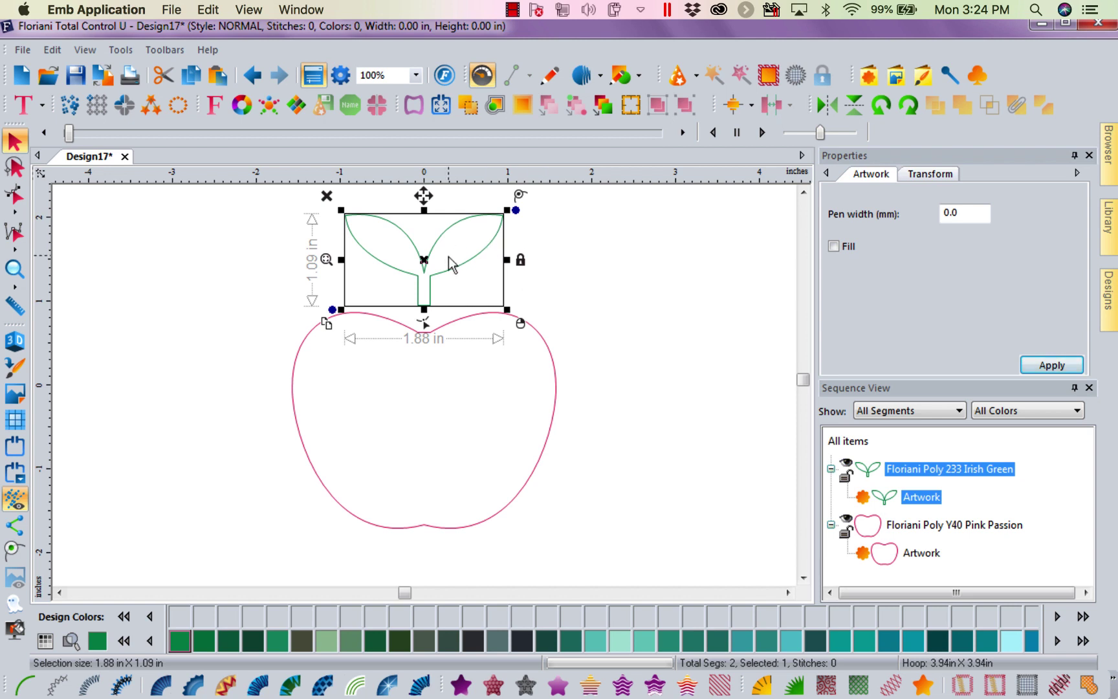
Step: Move the leaves piece about 0.3 in lower so the stem sits in the apple's notch
{"action": "left_click_drag", "start_coordinate": [431, 263], "coordinate": [431, 289]}
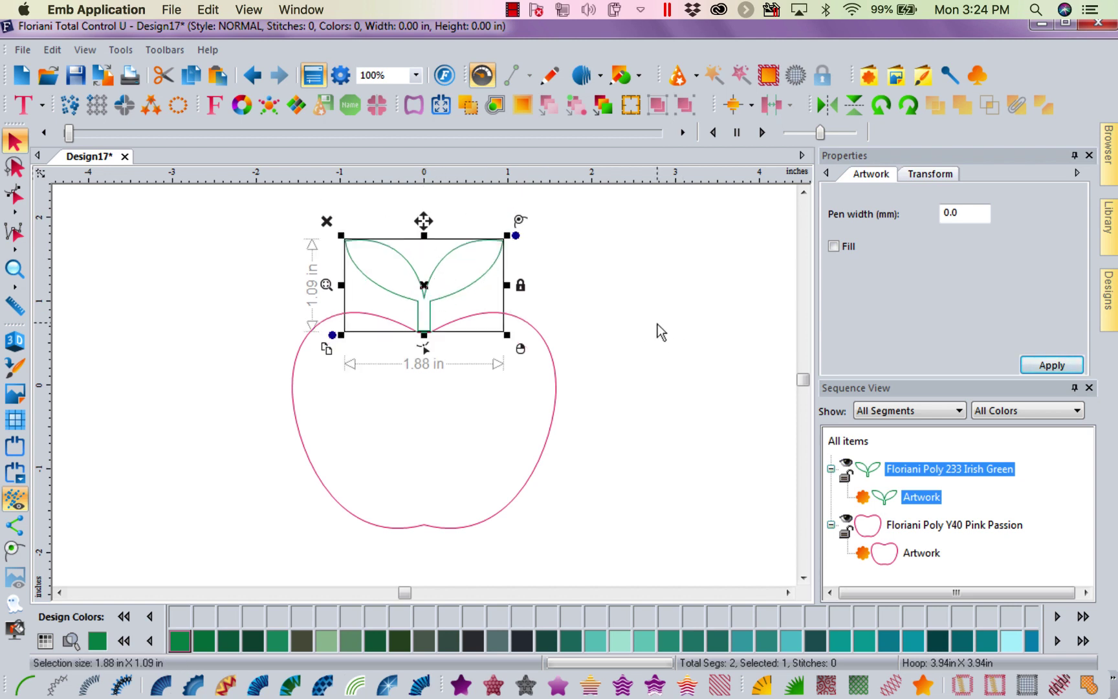
{"action": "left_click_drag", "start_coordinate": [430, 289], "coordinate": [432, 289]}
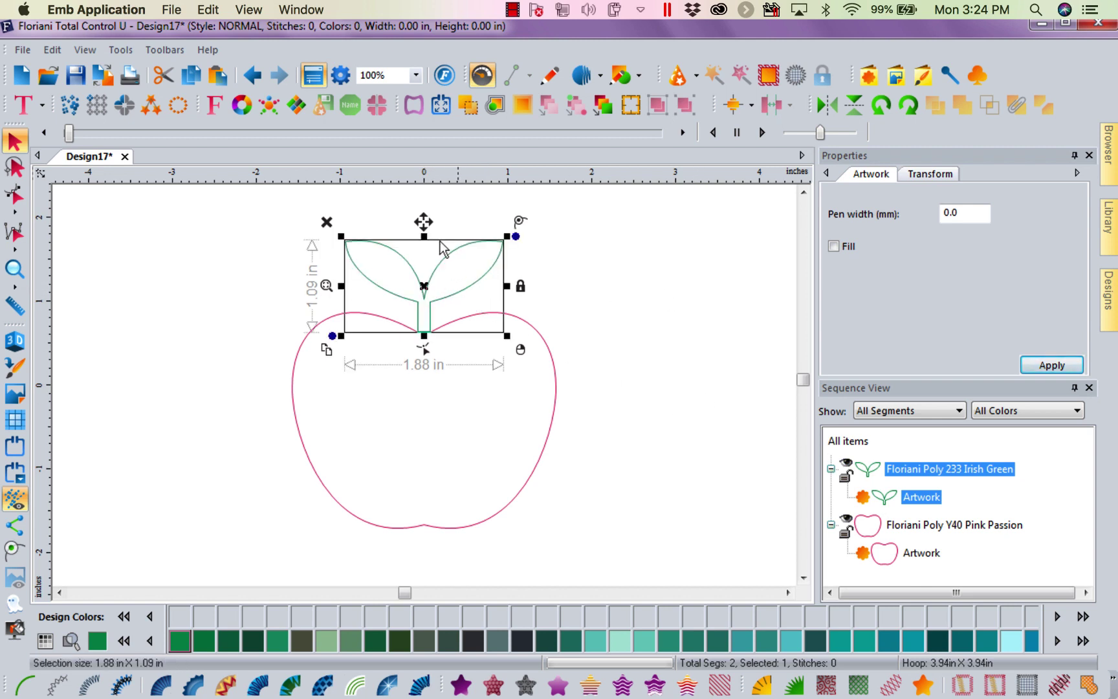
{"action": "left_click", "coordinate": [739, 267]}
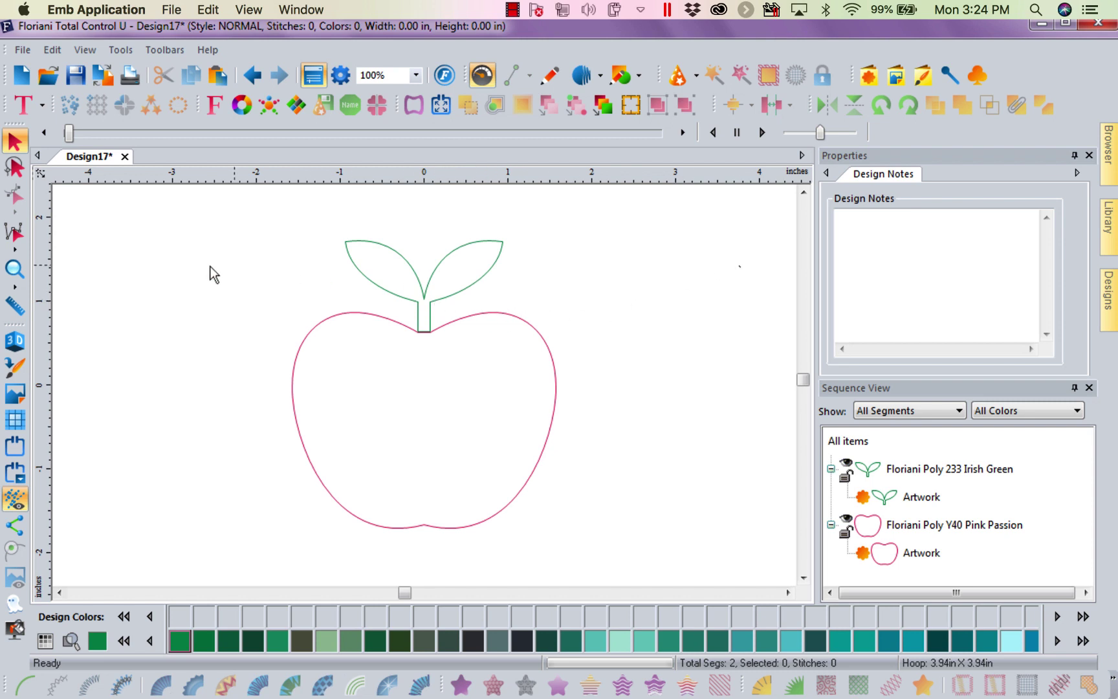
Step: Slice the green piece at the leaf-stem junction into separate leaves (1.88 × 0.73 in) and stem
{"action": "left_click", "coordinate": [16, 232]}
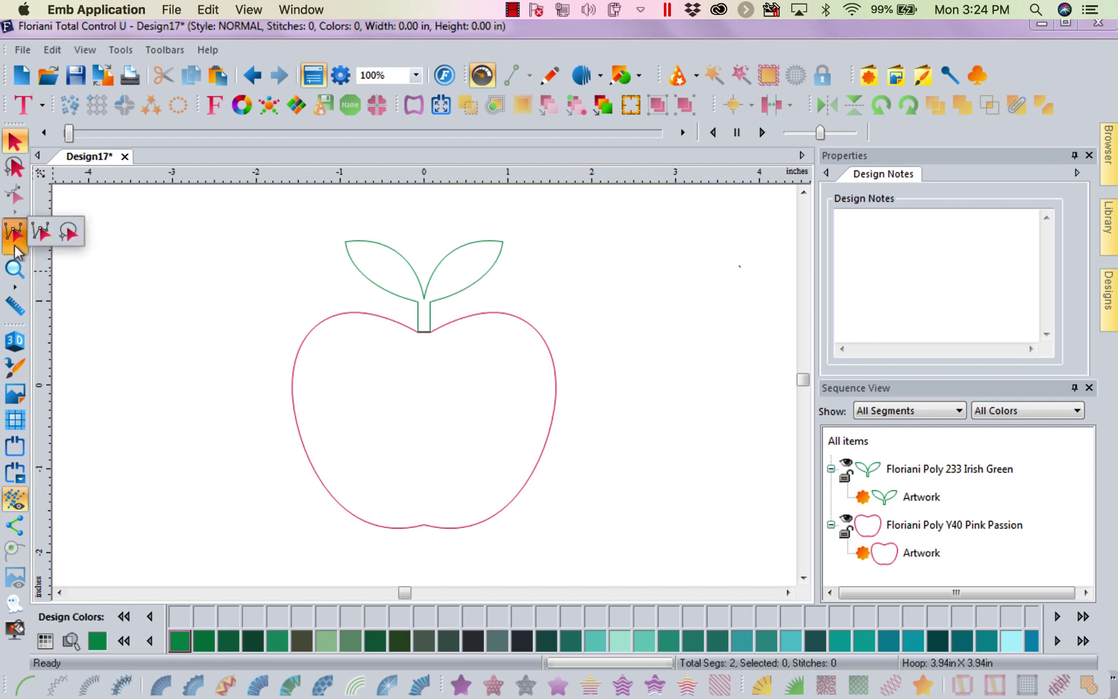
{"action": "left_click", "coordinate": [416, 298]}
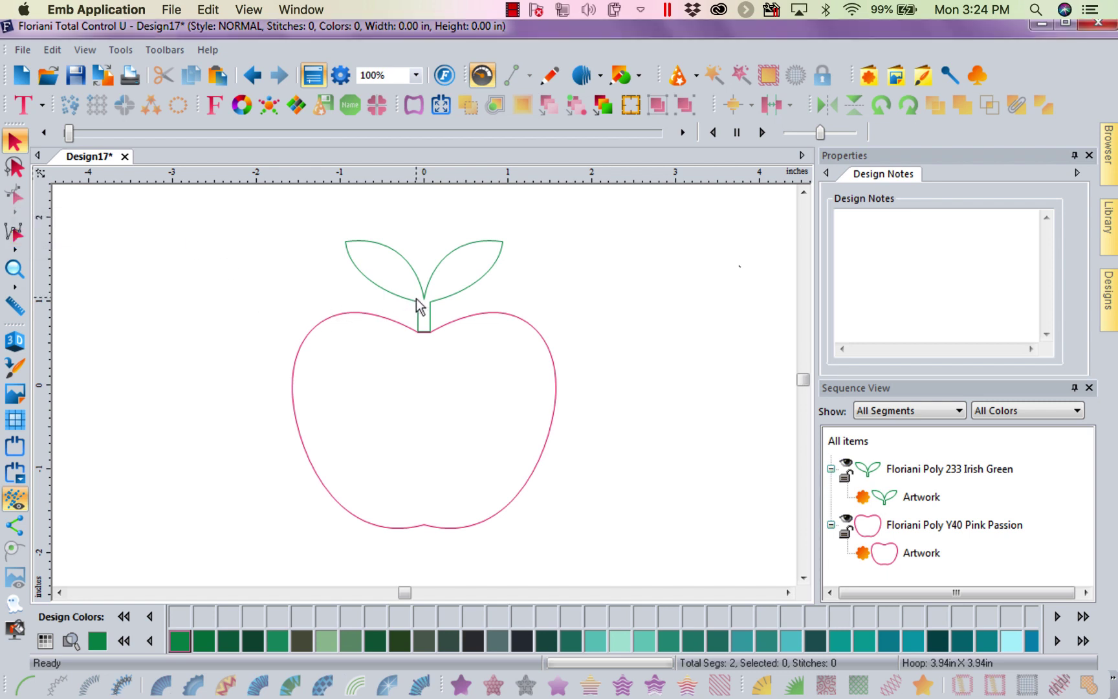
{"action": "left_click", "coordinate": [508, 252]}
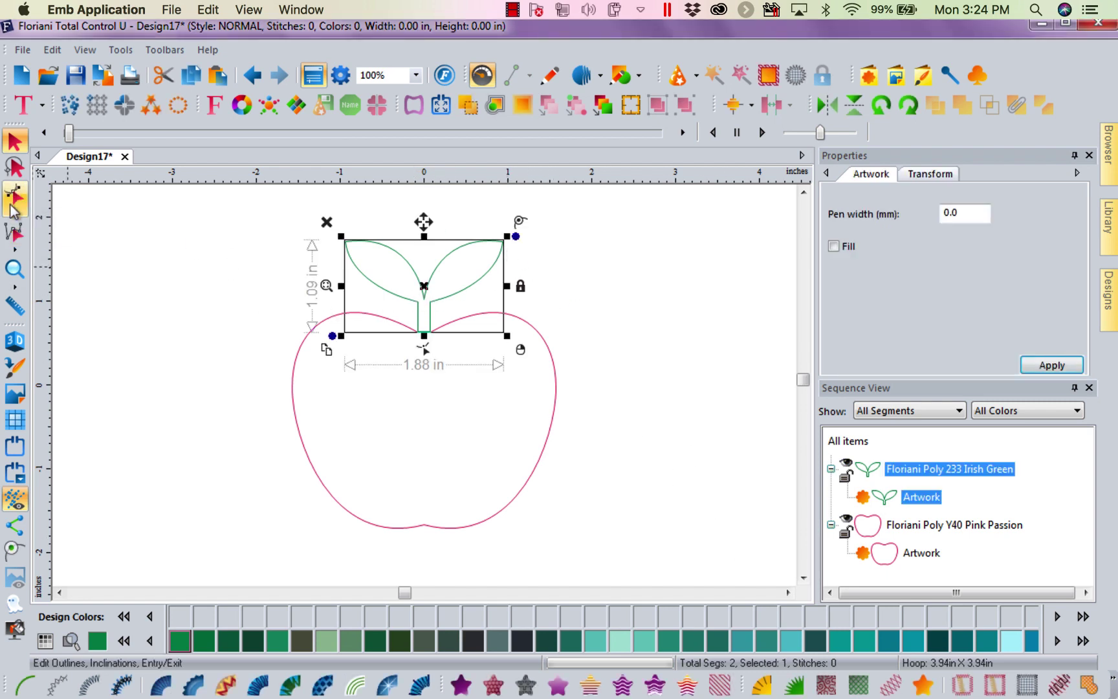
{"action": "left_click", "coordinate": [12, 205]}
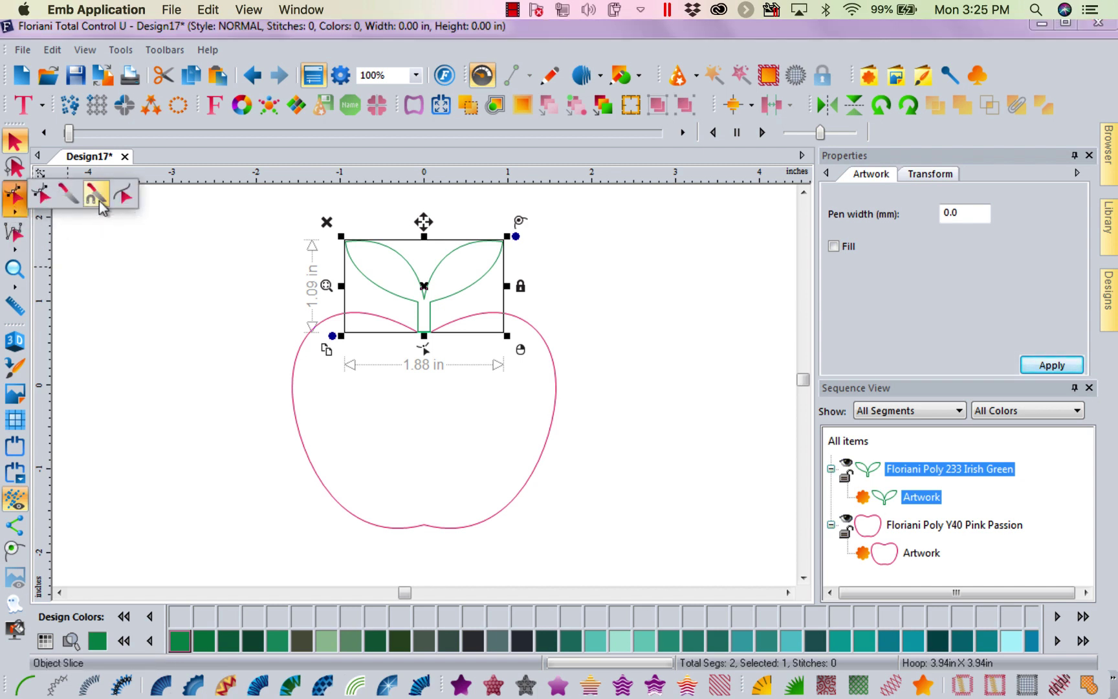
{"action": "left_click", "coordinate": [95, 202]}
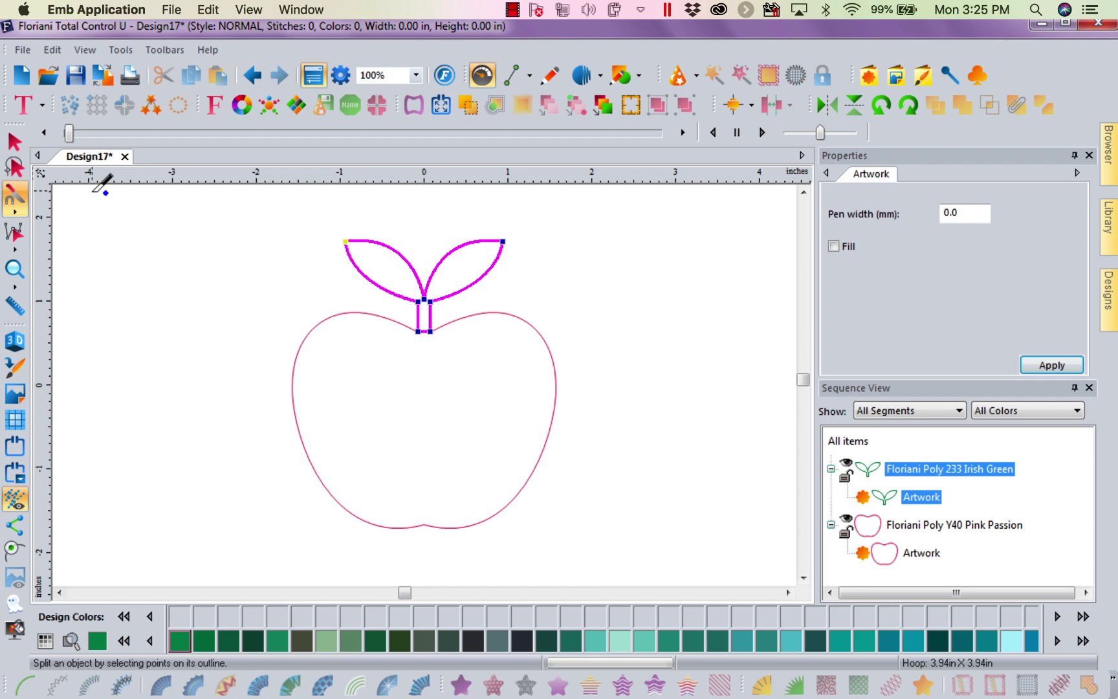
{"action": "left_click", "coordinate": [419, 300]}
{"action": "left_click", "coordinate": [432, 301]}
{"action": "left_click", "coordinate": [437, 309]}
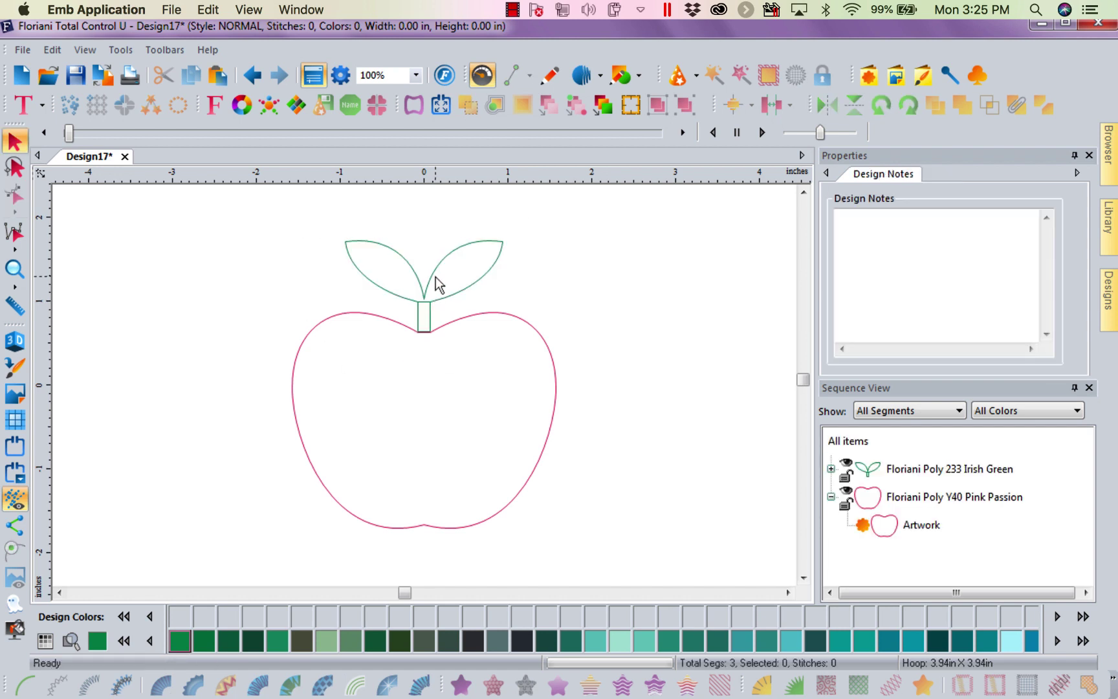
{"action": "left_click", "coordinate": [427, 292]}
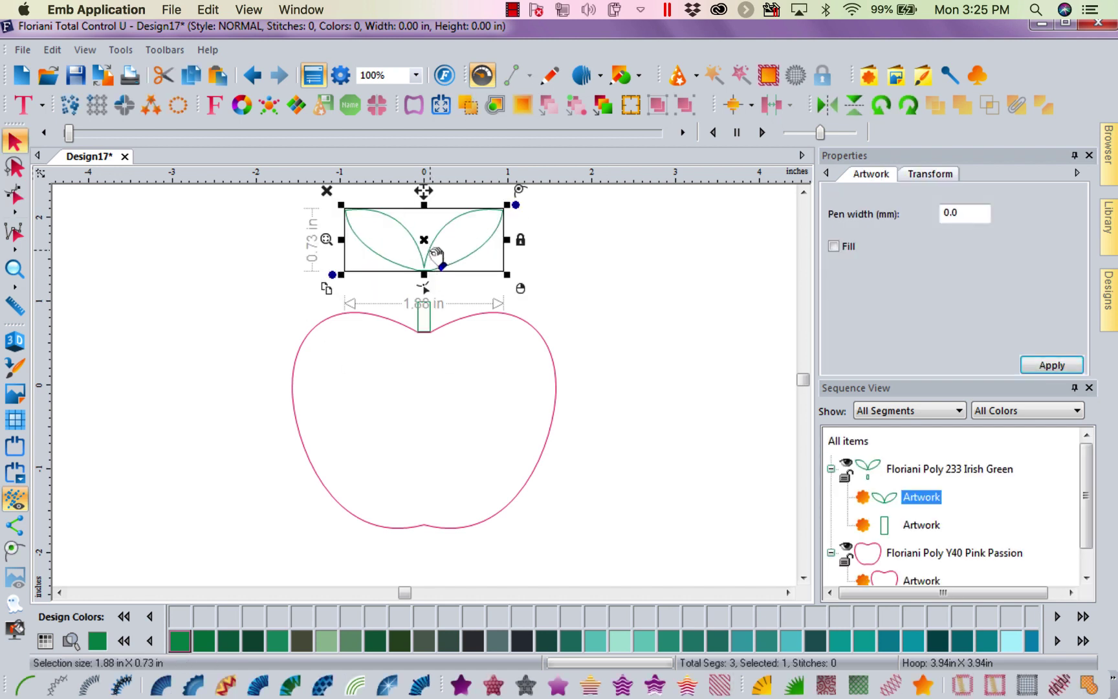
Step: Give the stem Floriani Poly 745 Harvest Brown thread, found by searching 'bro'
{"action": "left_click", "coordinate": [433, 319]}
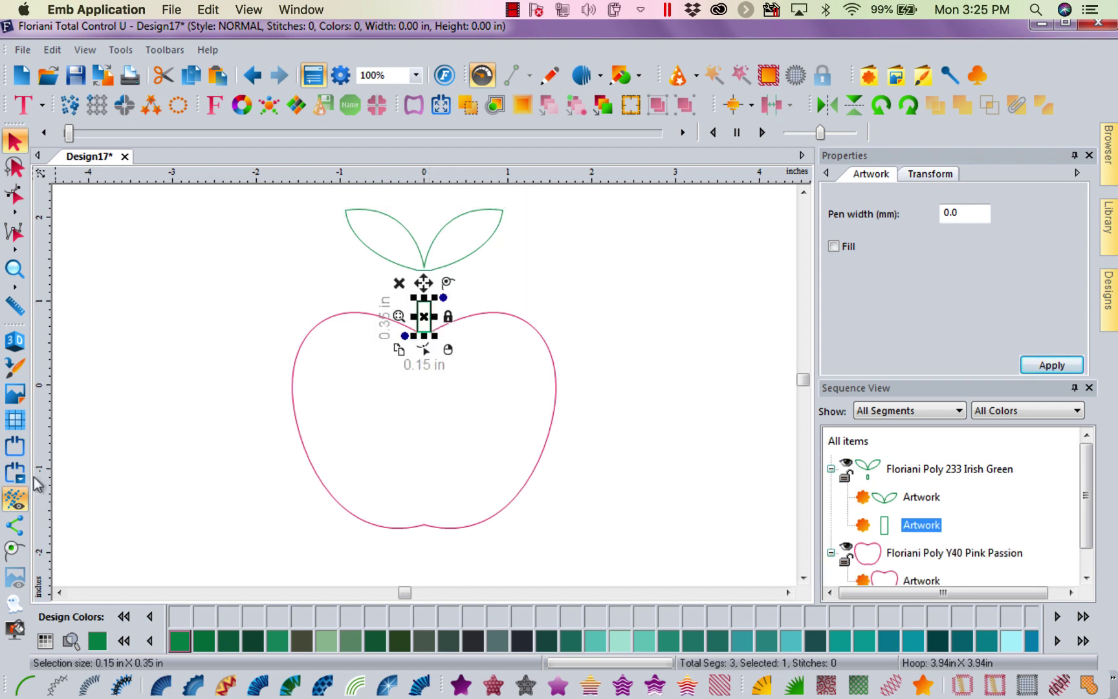
{"action": "left_click", "coordinate": [69, 637]}
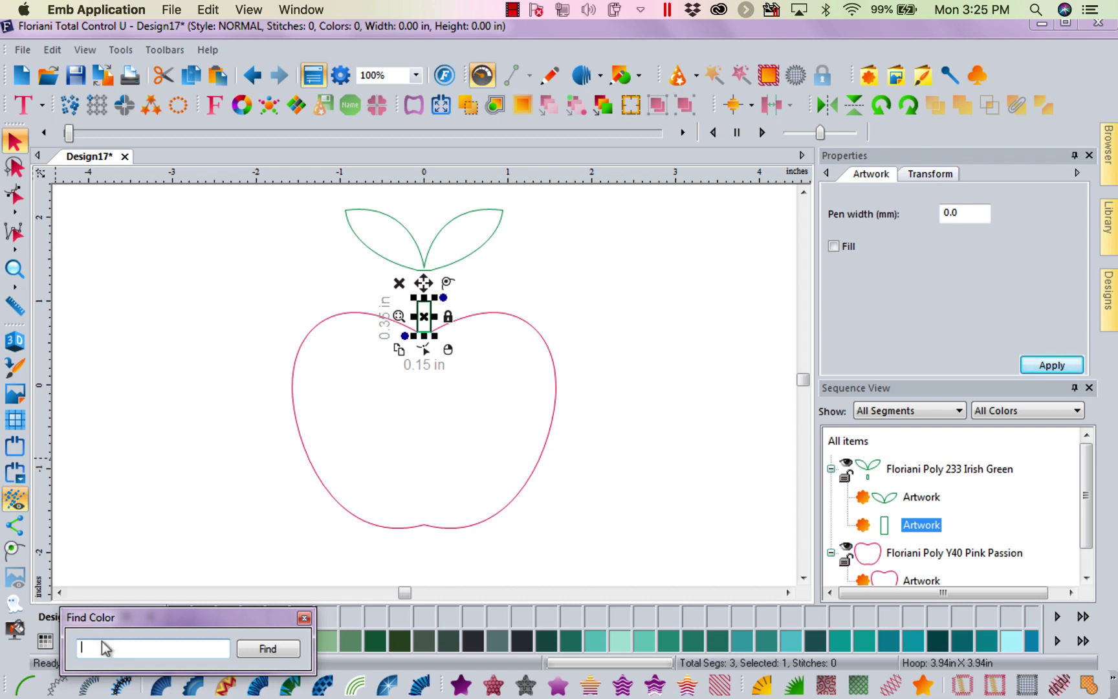
{"action": "type", "text": "bro"}
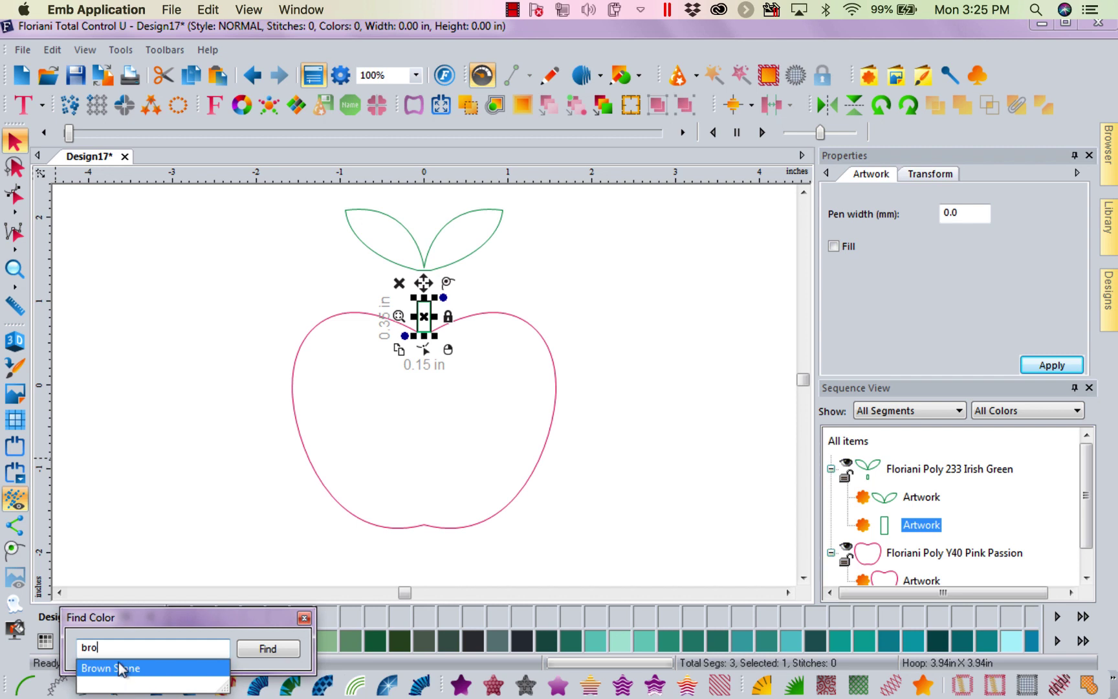
{"action": "left_click", "coordinate": [119, 661]}
{"action": "left_click", "coordinate": [261, 650]}
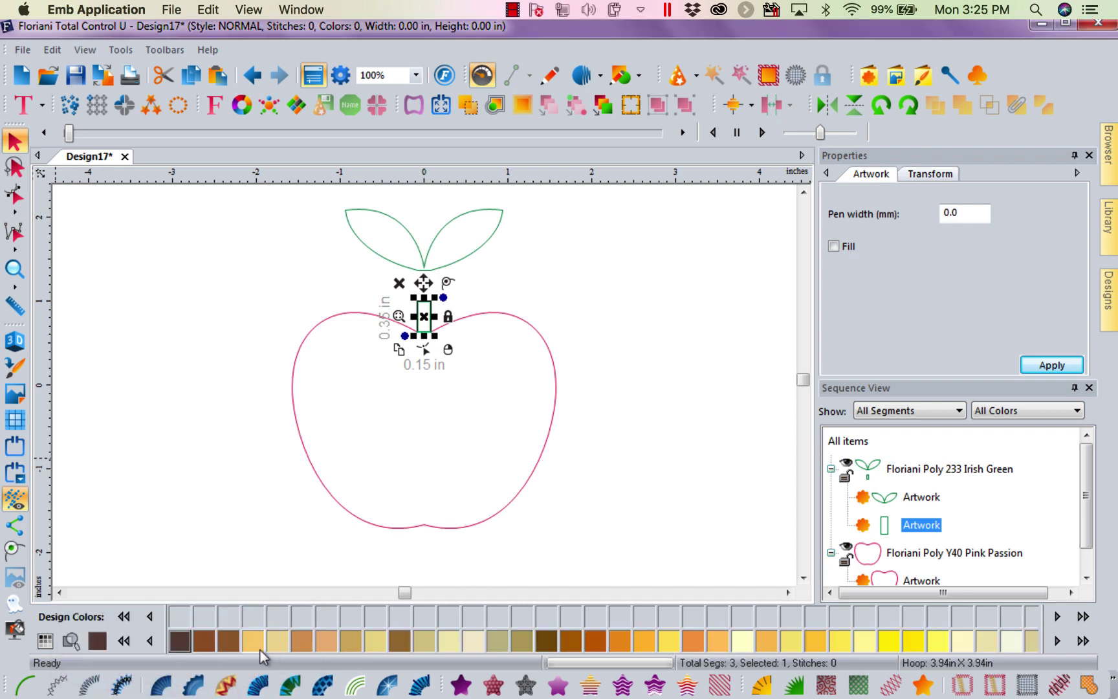
{"action": "left_click", "coordinate": [207, 638]}
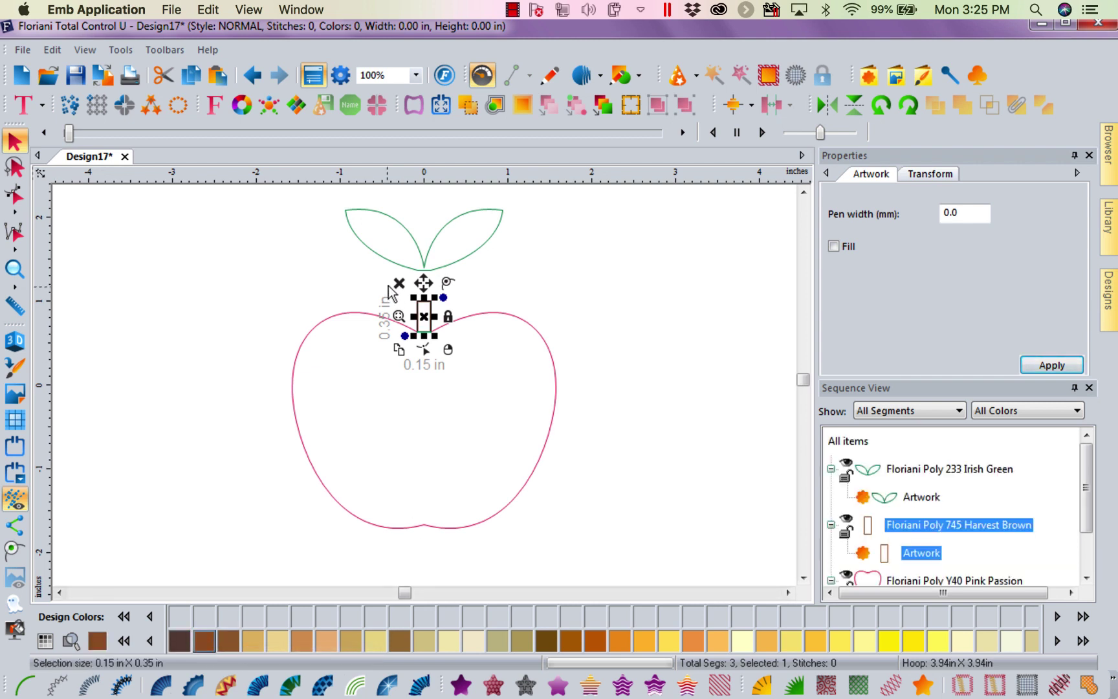
Step: Lower the leaves 0.36 in so they rest on the stem
{"action": "left_click", "coordinate": [422, 257]}
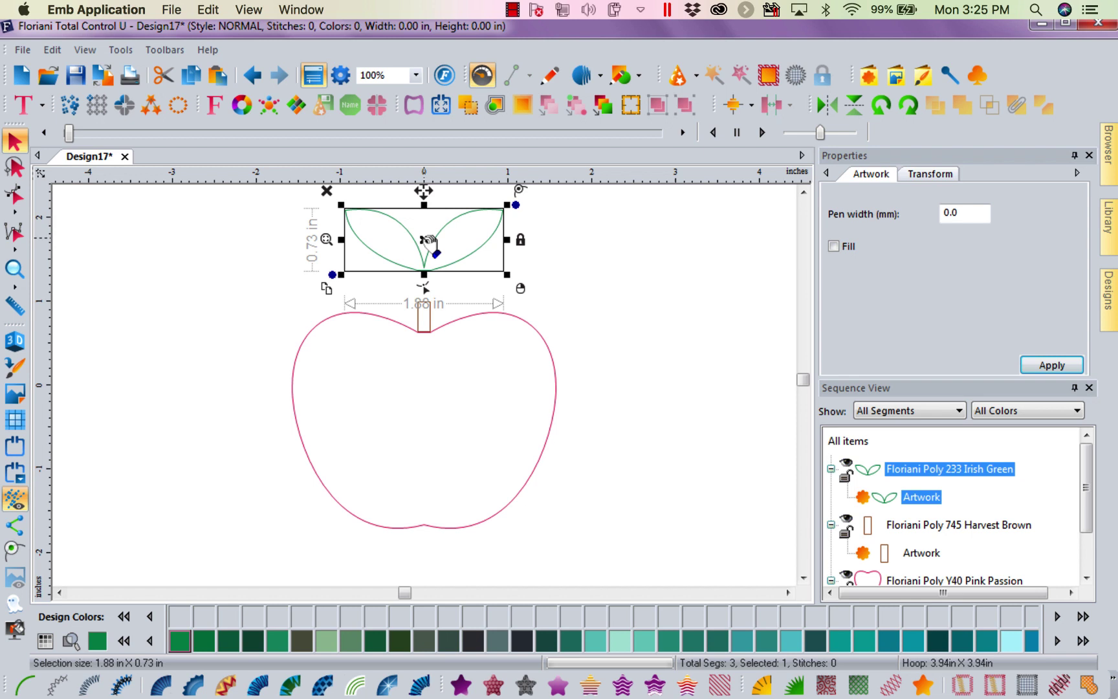
{"action": "left_click_drag", "start_coordinate": [427, 241], "coordinate": [429, 272]}
{"action": "left_click", "coordinate": [591, 309]}
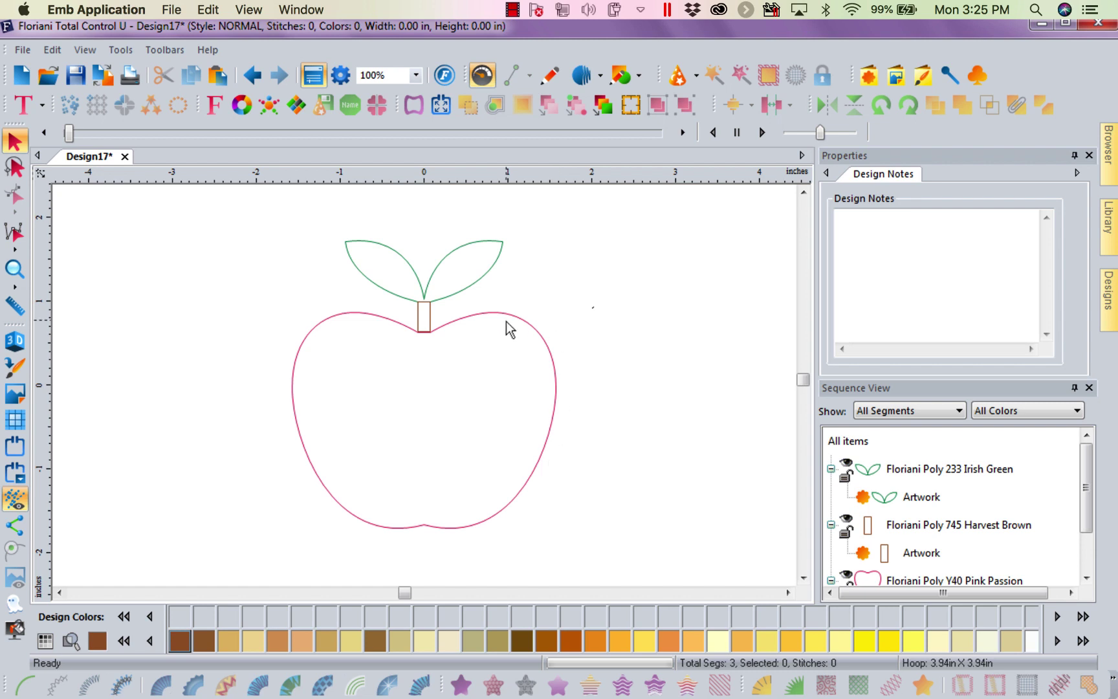
Step: Fill the stem with satin stitches
{"action": "left_click", "coordinate": [430, 322]}
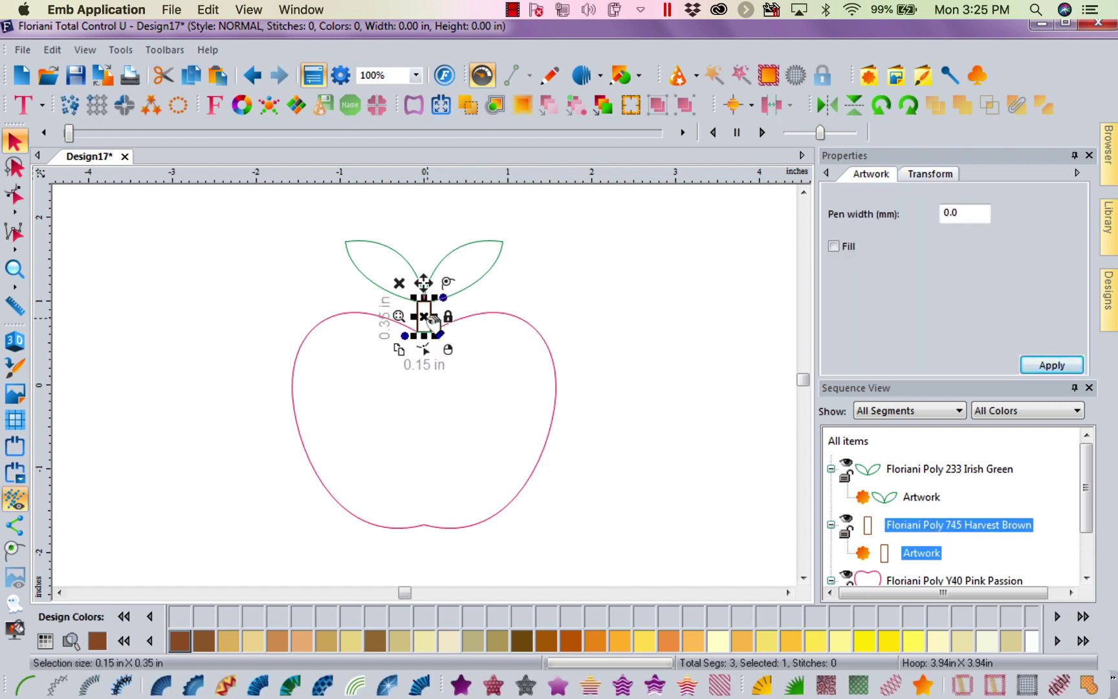
{"action": "left_click", "coordinate": [421, 685]}
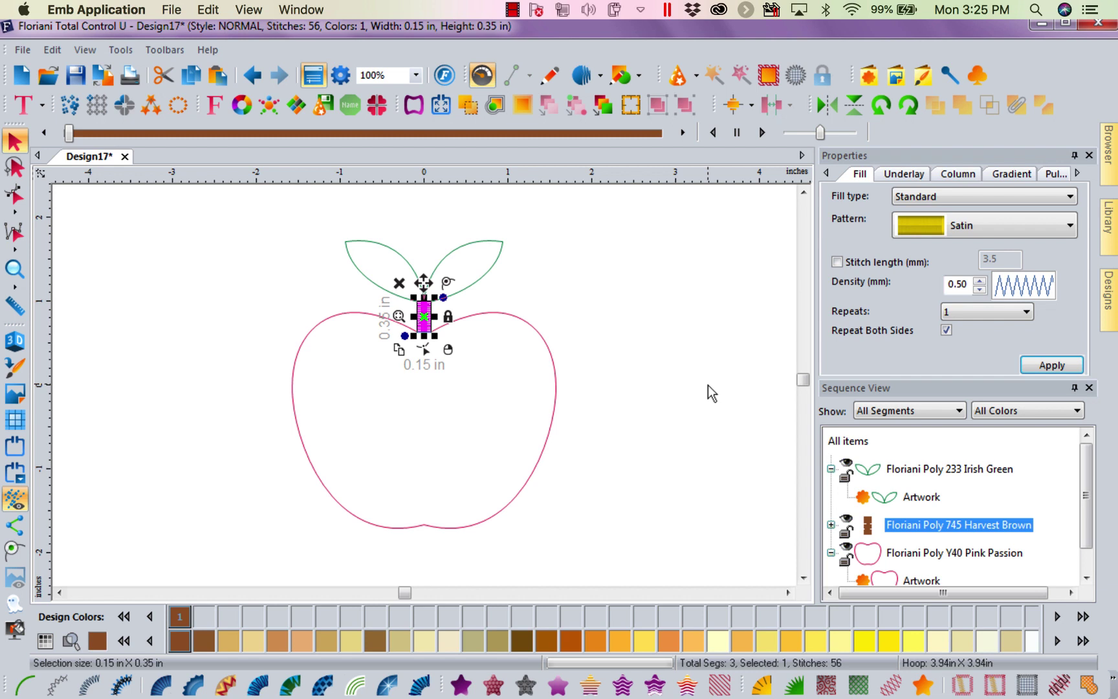
{"action": "left_click", "coordinate": [705, 300]}
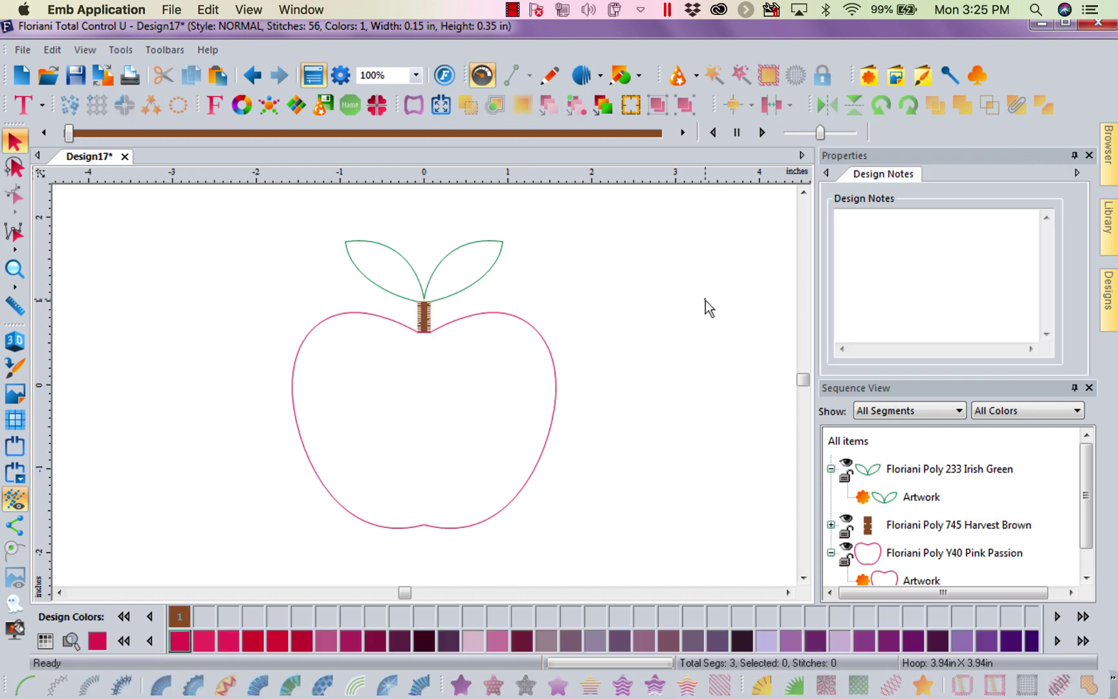
Step: Make the leaves a blanket-stitch appliqué with Sew Tack Down turned off
{"action": "left_click", "coordinate": [477, 245]}
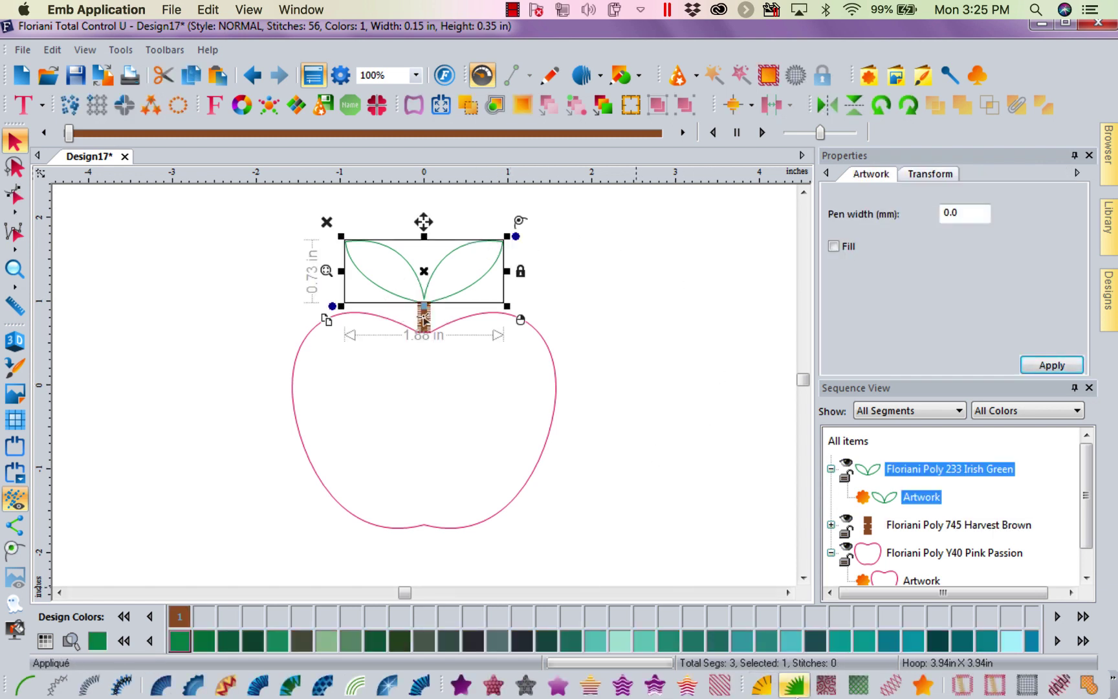
{"action": "left_click", "coordinate": [796, 686]}
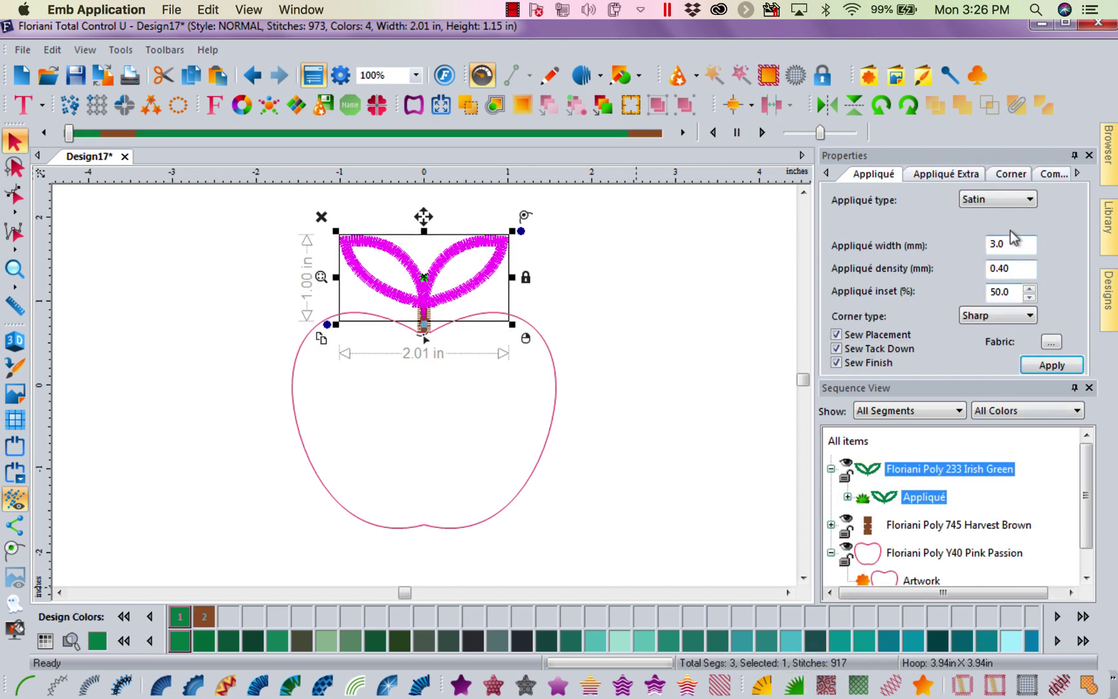
{"action": "left_click", "coordinate": [1030, 201]}
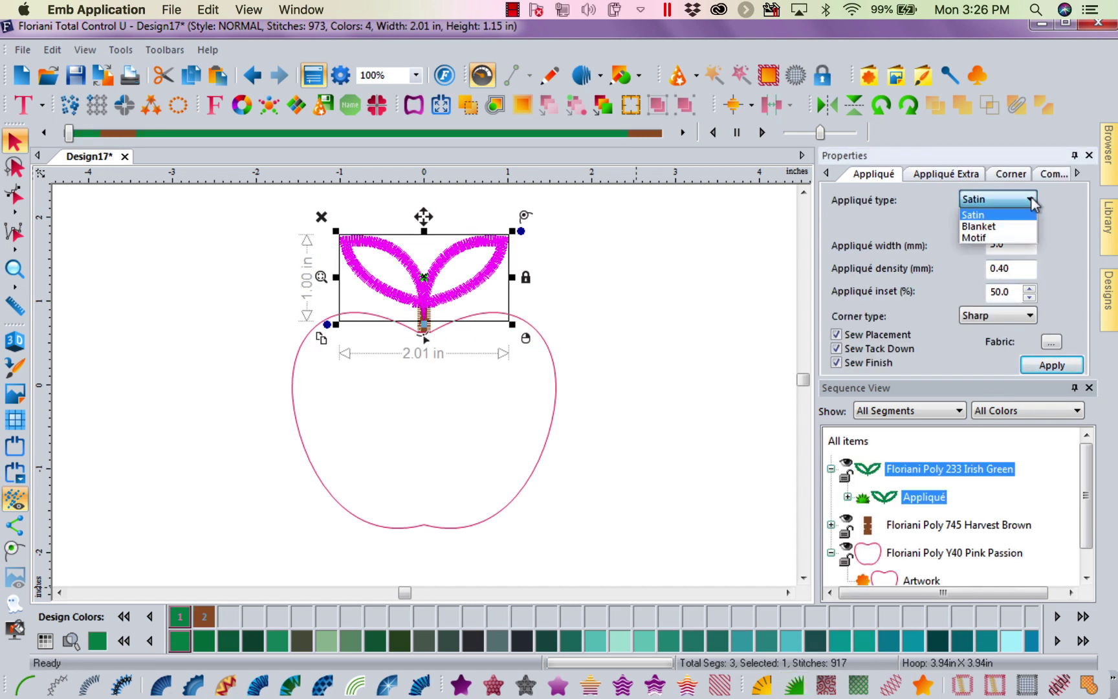
{"action": "left_click", "coordinate": [996, 226]}
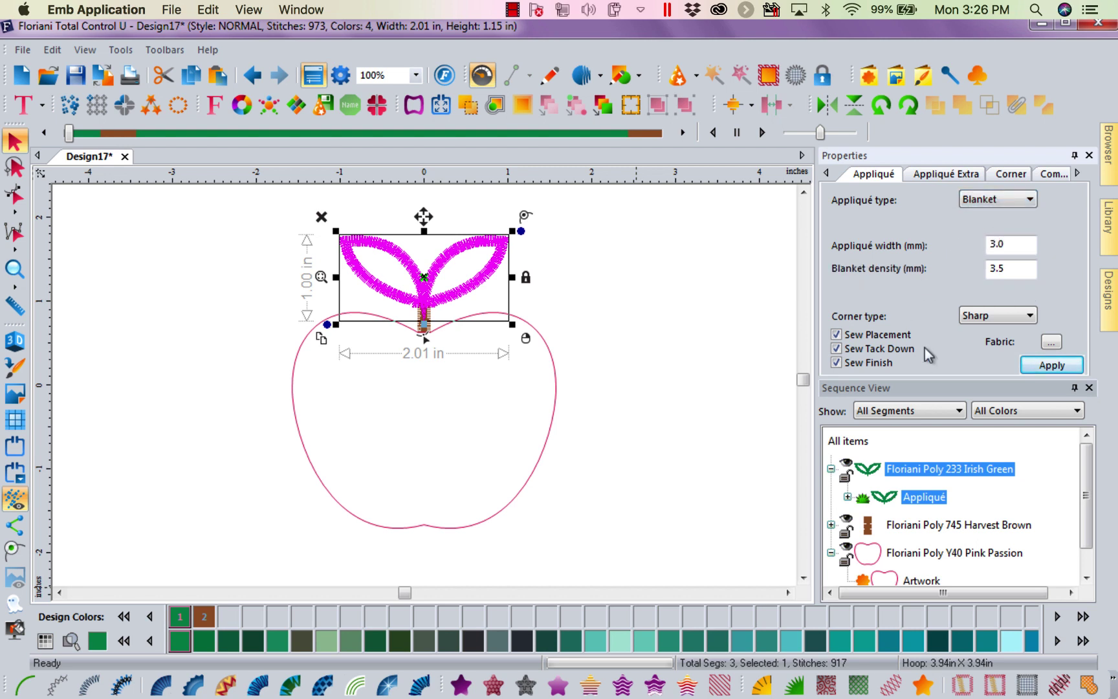
{"action": "left_click", "coordinate": [1050, 364]}
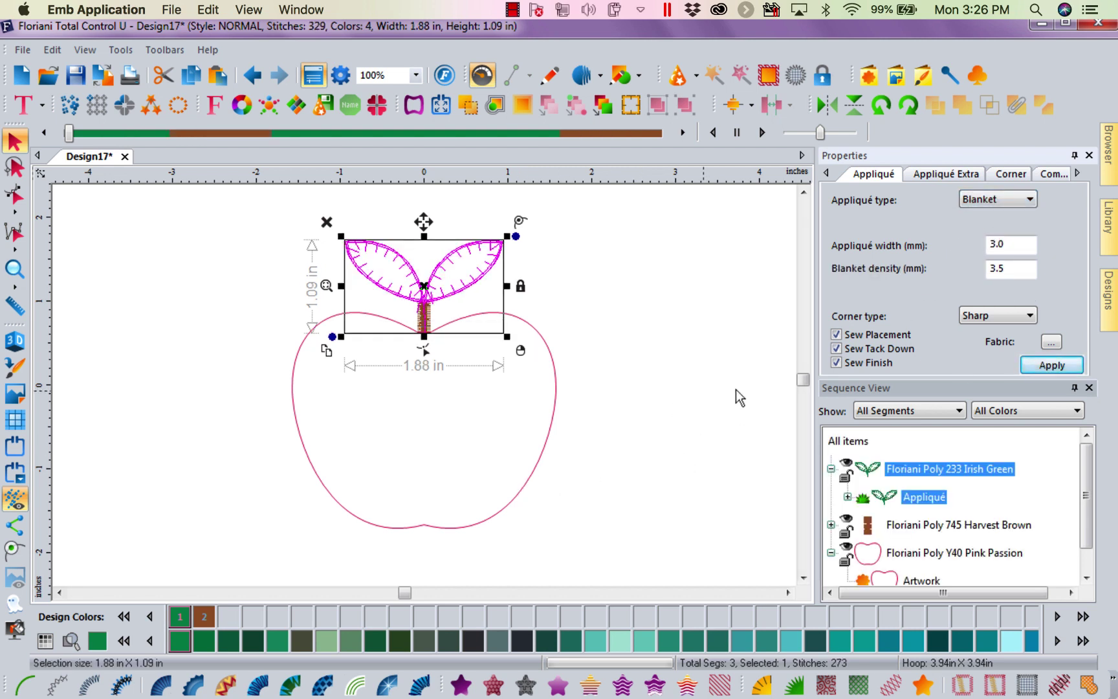
{"action": "left_click", "coordinate": [836, 348]}
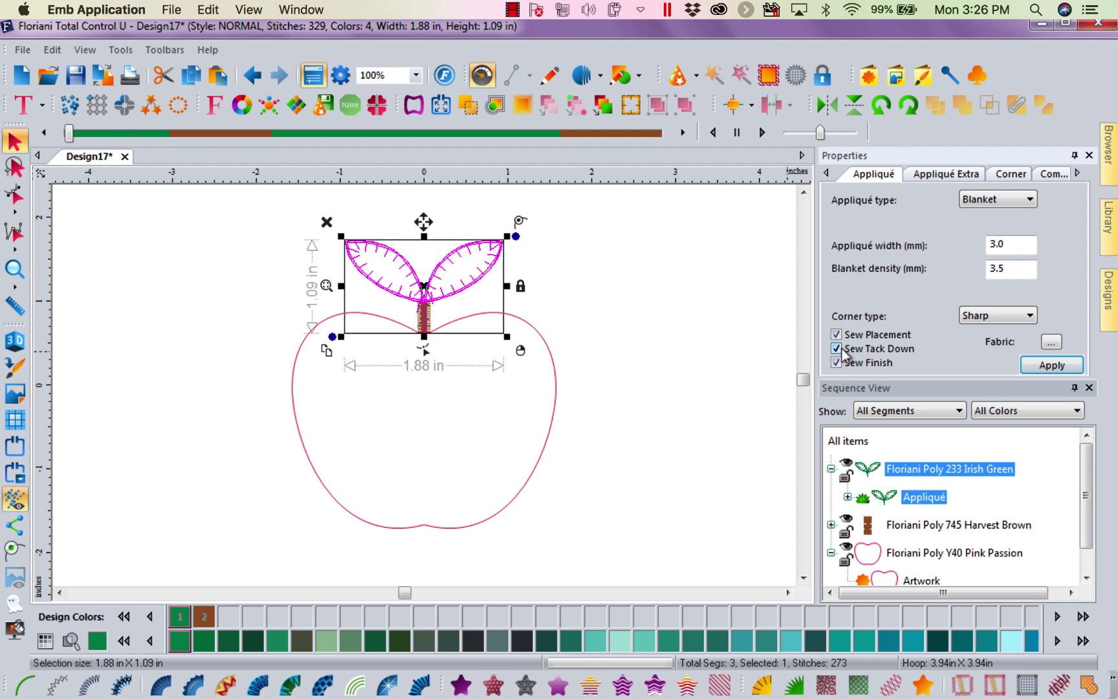
{"action": "left_click", "coordinate": [1030, 366]}
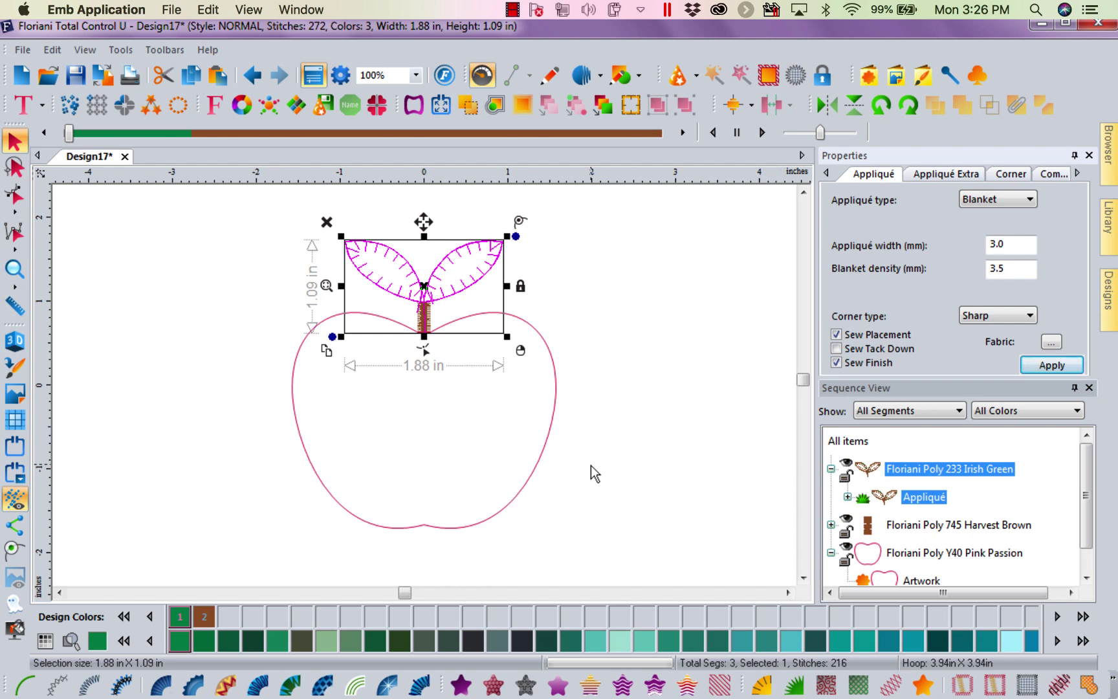
Step: Convert the apple outline into a satin appliqué with the tack-down pass turned off
{"action": "left_click", "coordinate": [537, 479]}
{"action": "left_click", "coordinate": [537, 478]}
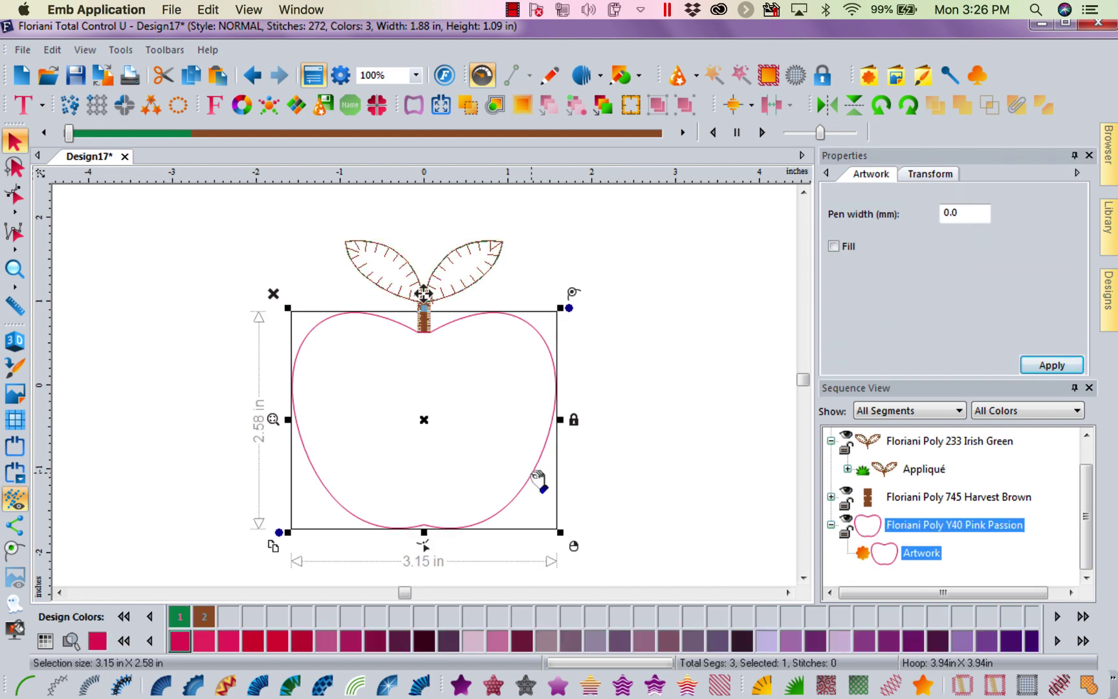
{"action": "left_click", "coordinate": [795, 688]}
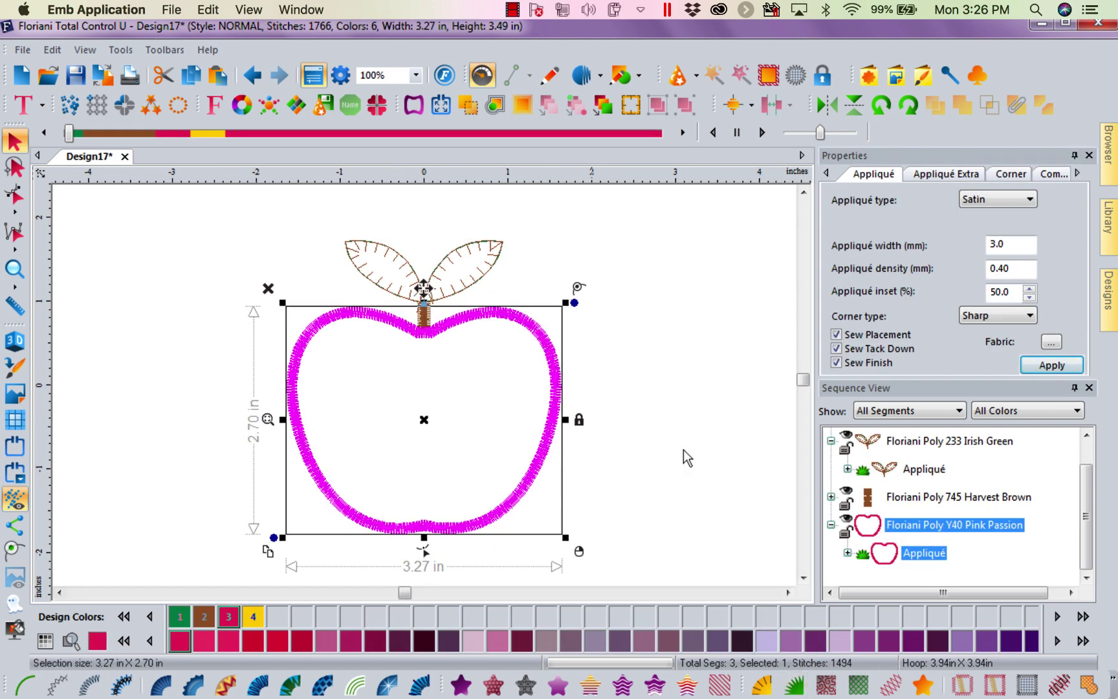
{"action": "left_click", "coordinate": [836, 348]}
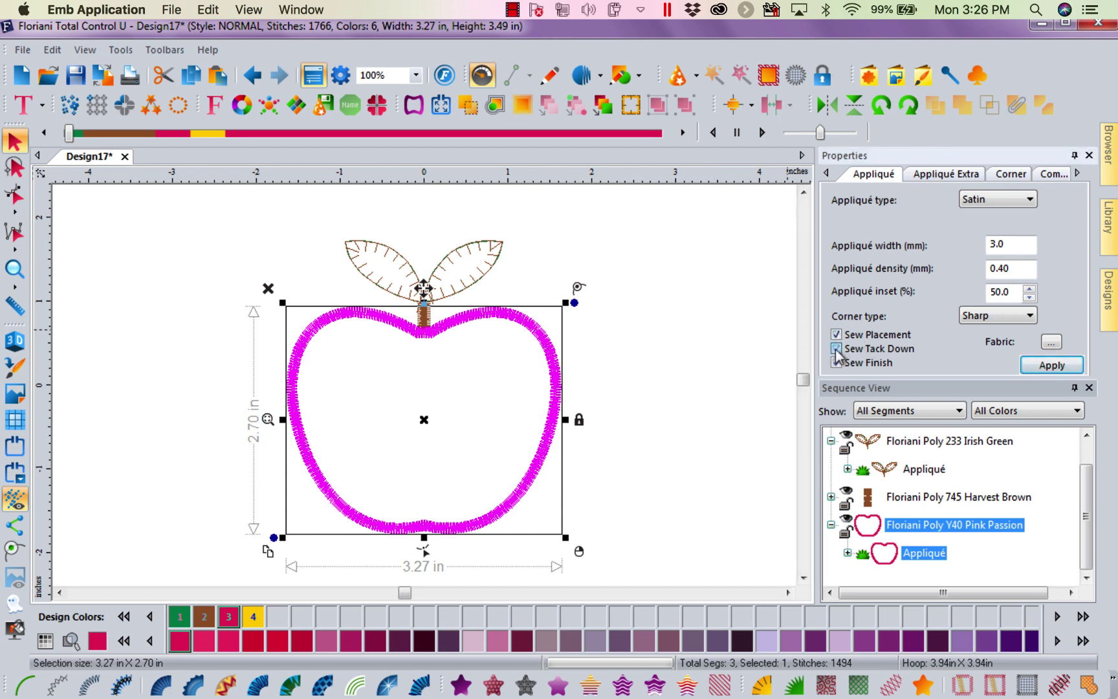
{"action": "left_click", "coordinate": [1042, 367]}
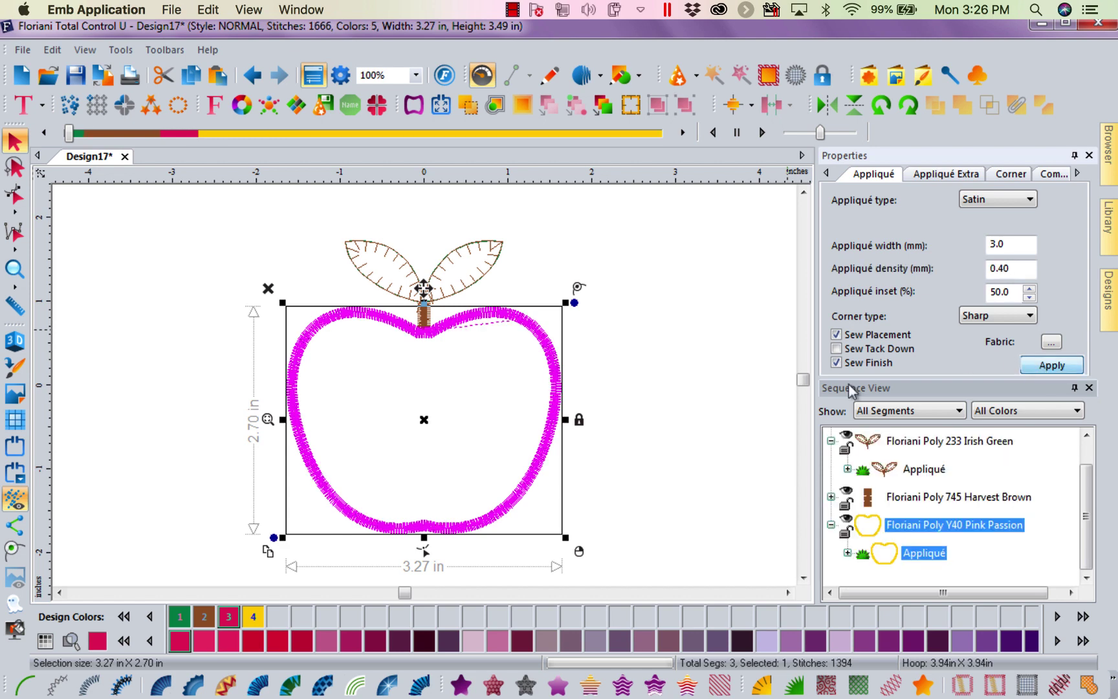
Step: Make red (Floriani Poly 23 Shocking Pink) the apple appliqué's finishing Color 2
{"action": "left_click", "coordinate": [679, 330]}
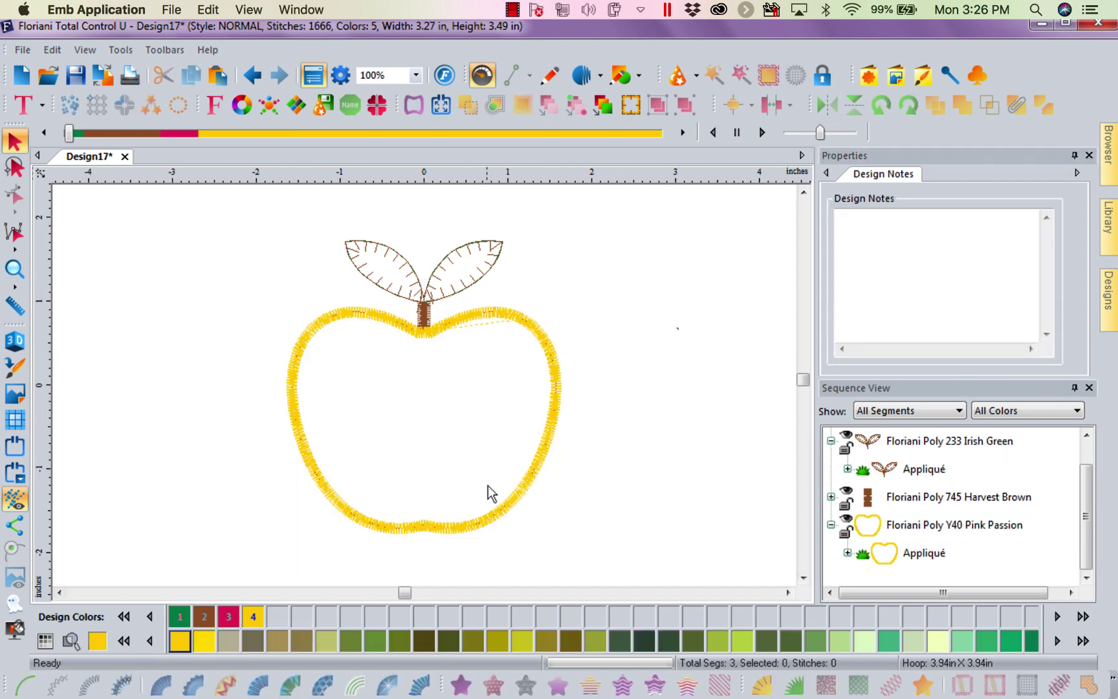
{"action": "left_click", "coordinate": [505, 505]}
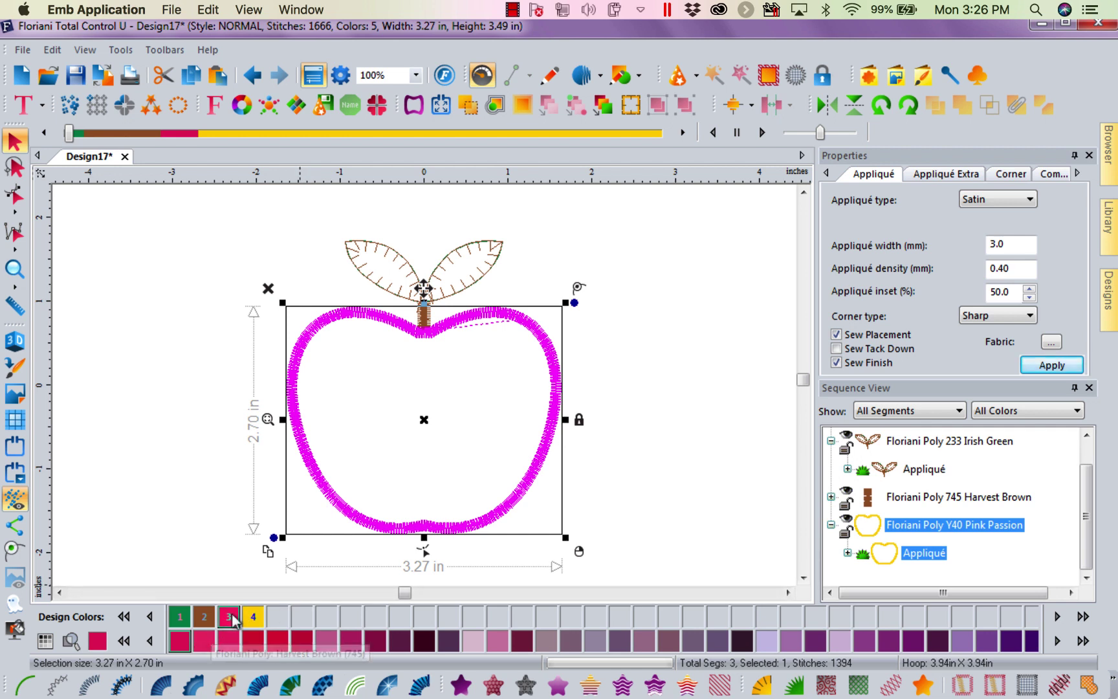
{"action": "right_click", "coordinate": [257, 643]}
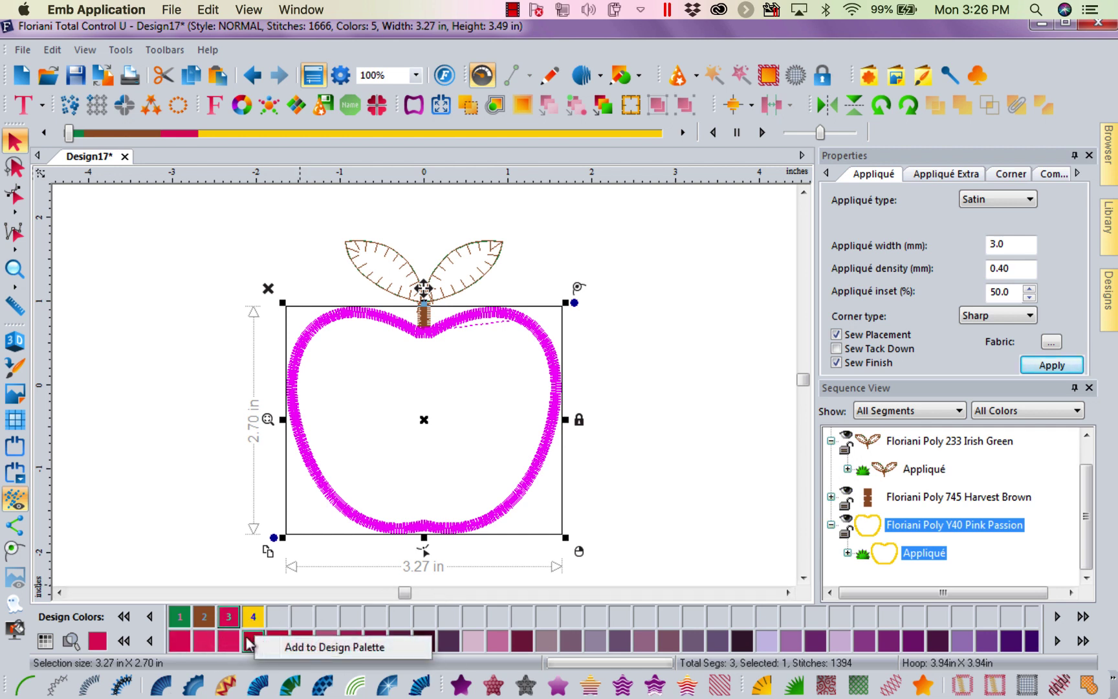
{"action": "right_click", "coordinate": [253, 644]}
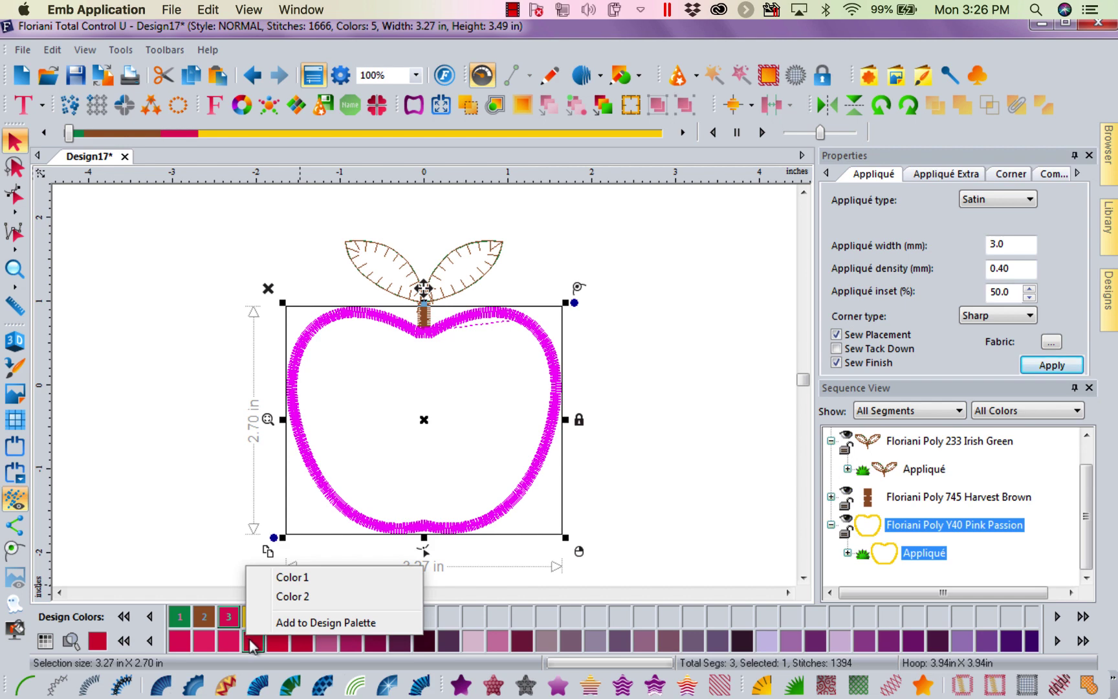
{"action": "left_click", "coordinate": [314, 597]}
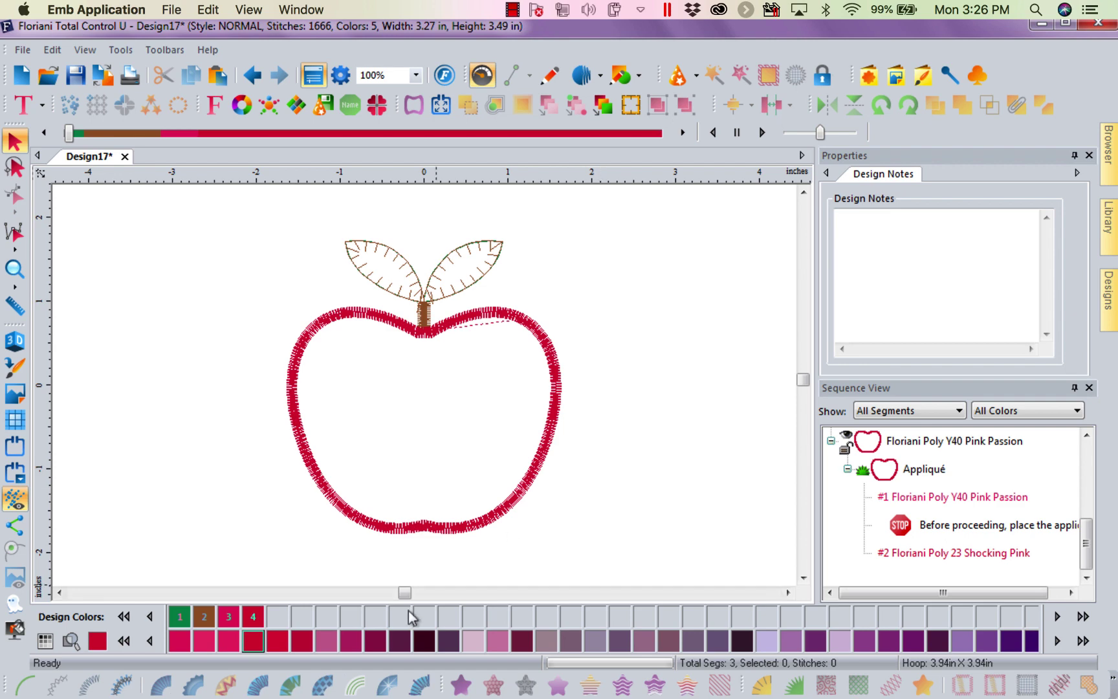
Step: Set the leaves' Color 2 to Floriani Poly 233 Irish Green and view the design in 3D
{"action": "left_click", "coordinate": [496, 265]}
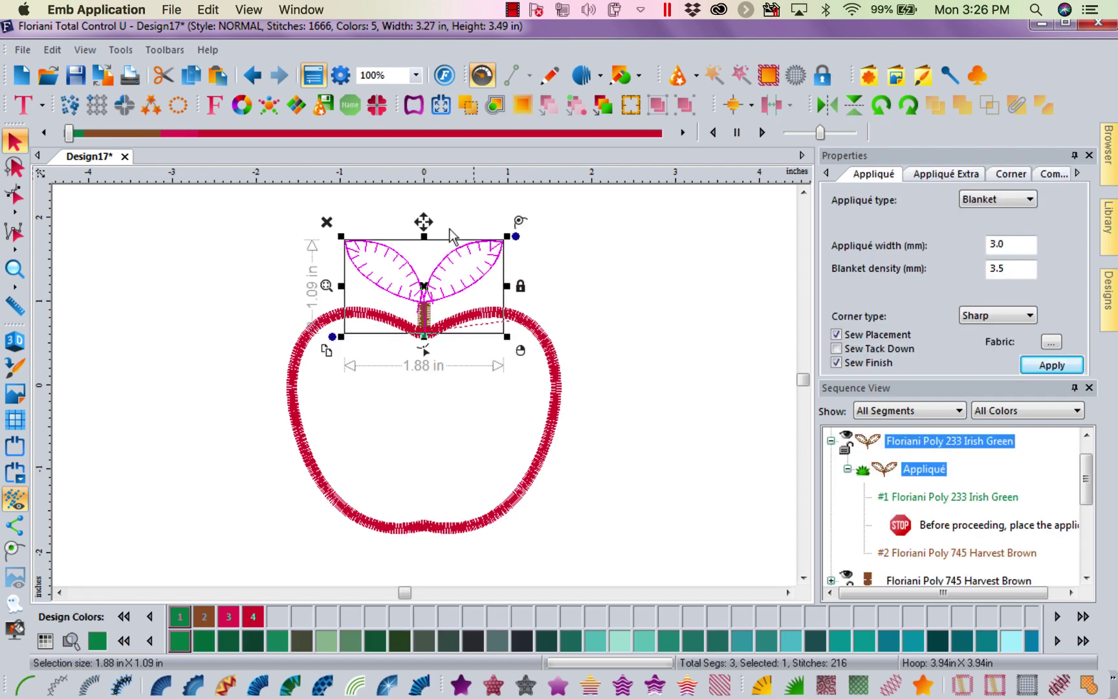
{"action": "right_click", "coordinate": [183, 624]}
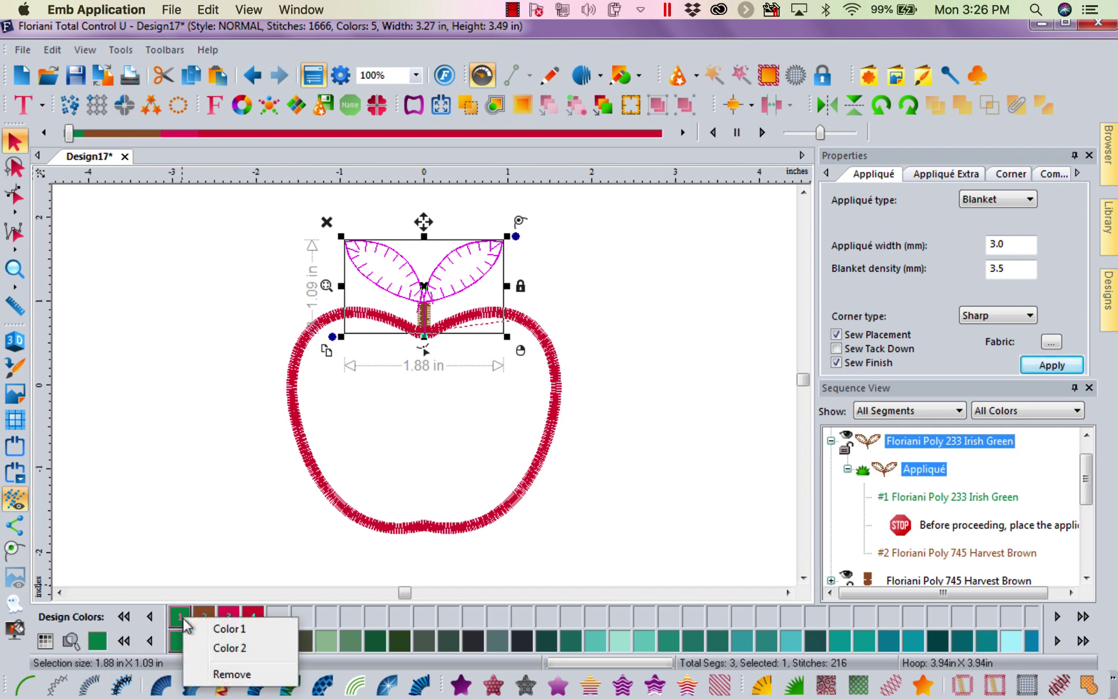
{"action": "left_click", "coordinate": [237, 649]}
{"action": "left_click", "coordinate": [737, 396]}
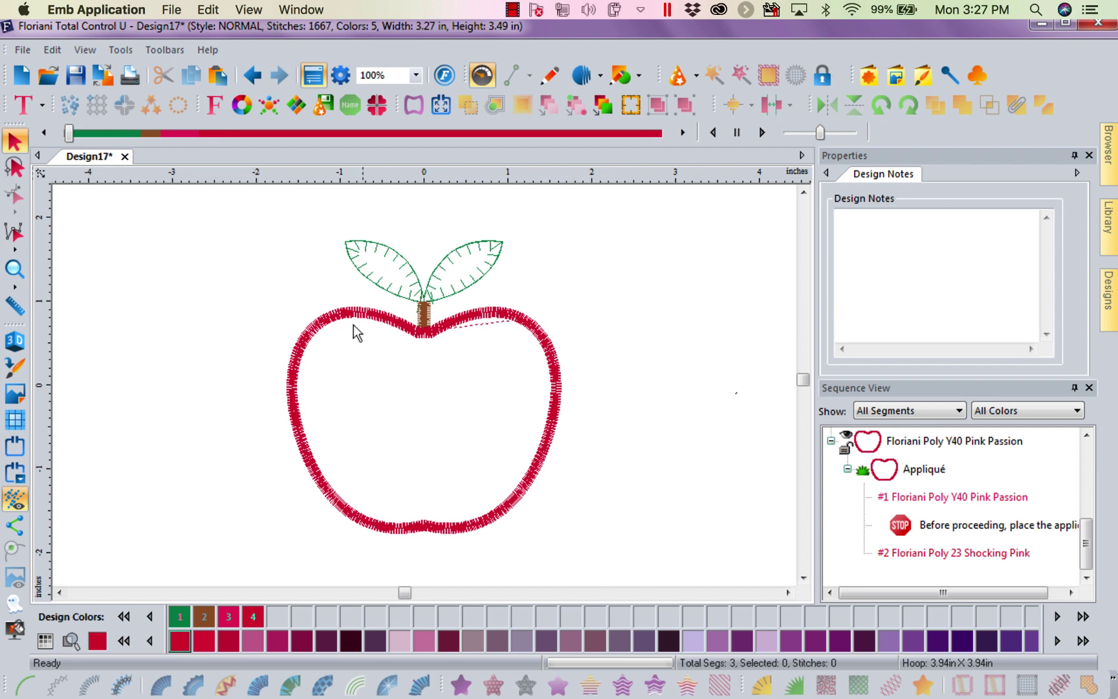
{"action": "left_click", "coordinate": [14, 339]}
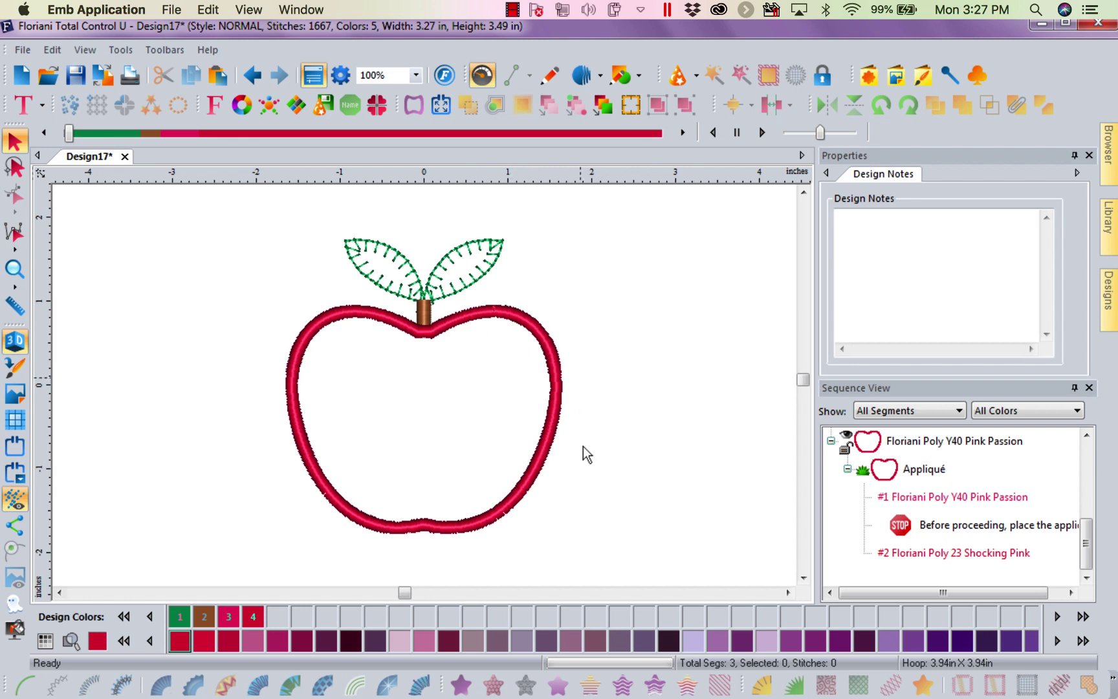
Step: Change the leaves' blanket-stitch appliqué width to 2.5 mm and apply it
{"action": "left_click", "coordinate": [485, 275]}
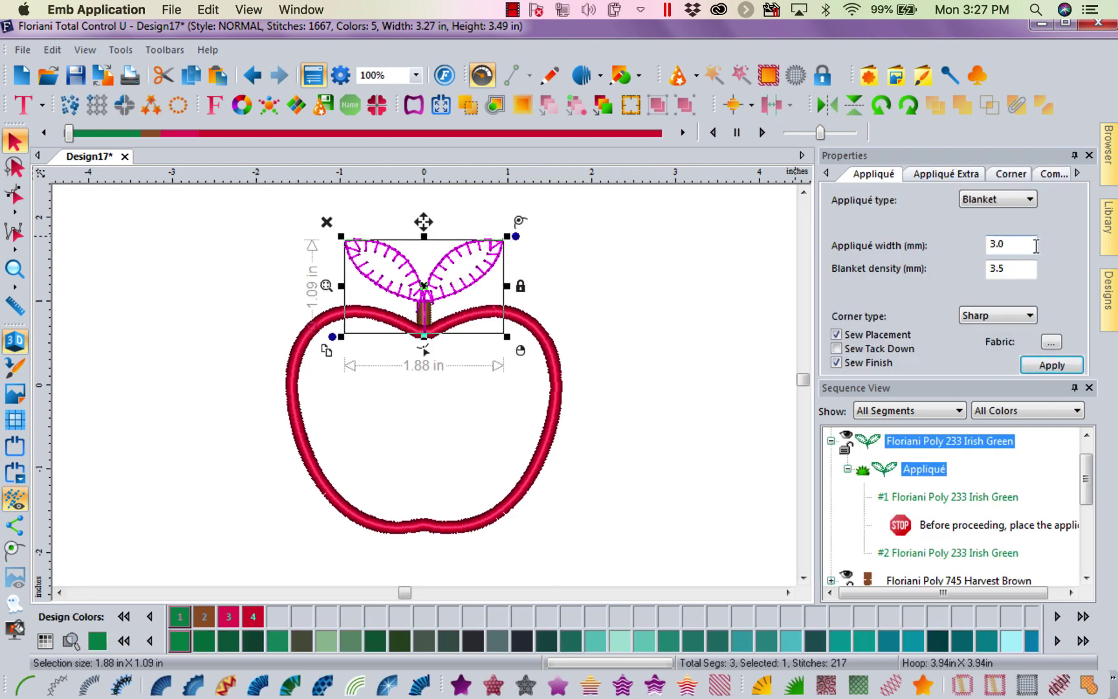
{"action": "left_click_drag", "start_coordinate": [1016, 249], "coordinate": [926, 256]}
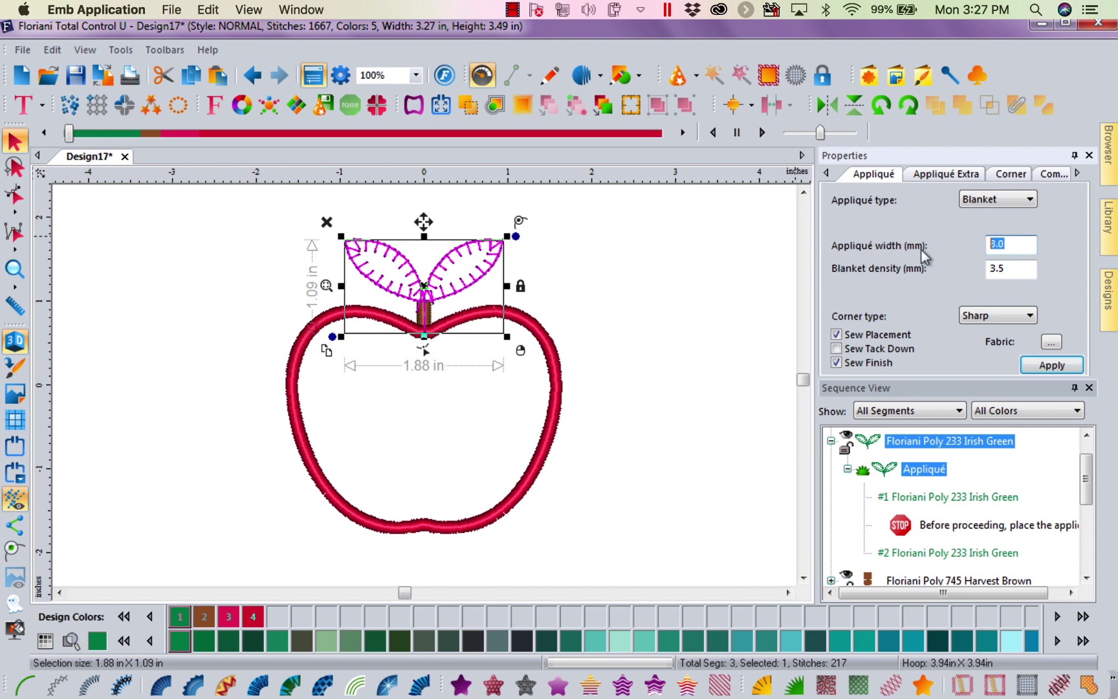
{"action": "type", "text": "2.5"}
{"action": "left_click", "coordinate": [1069, 367]}
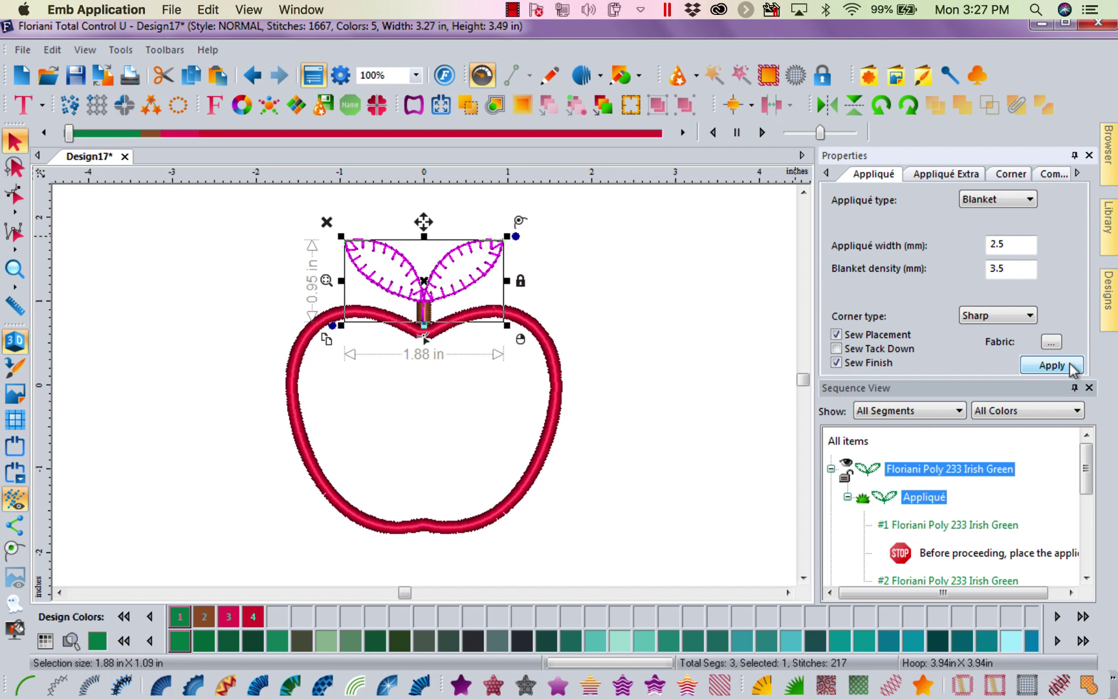
{"action": "left_click", "coordinate": [1071, 365]}
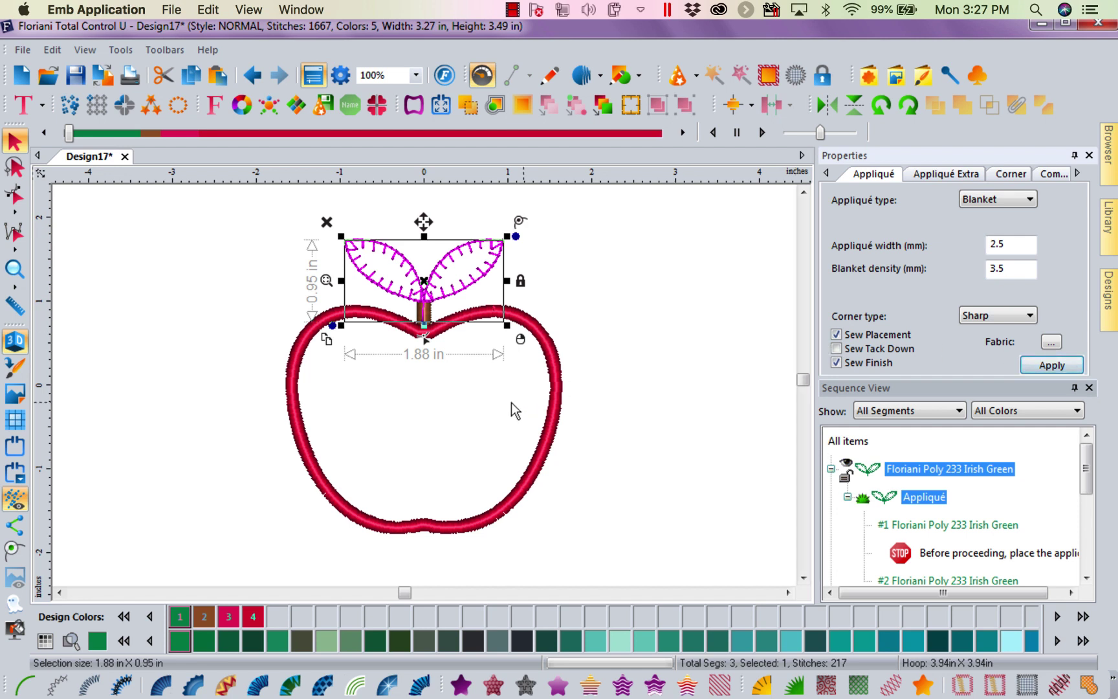